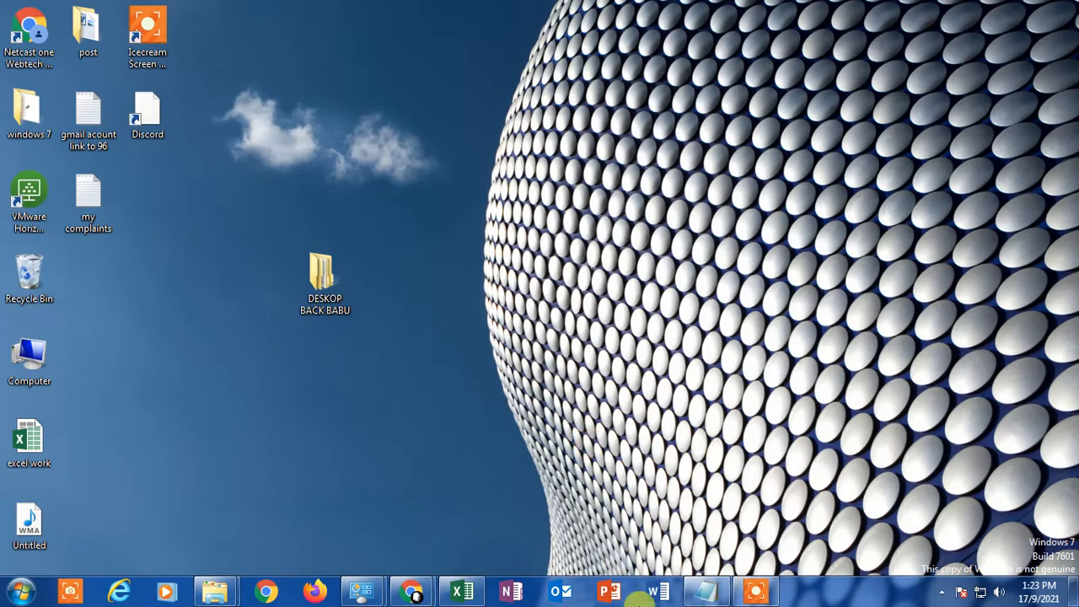
# Step: Switch to the excel work workbook in Excel and go to Sheet2 with the monthly sales data
pyautogui.click(456, 593)
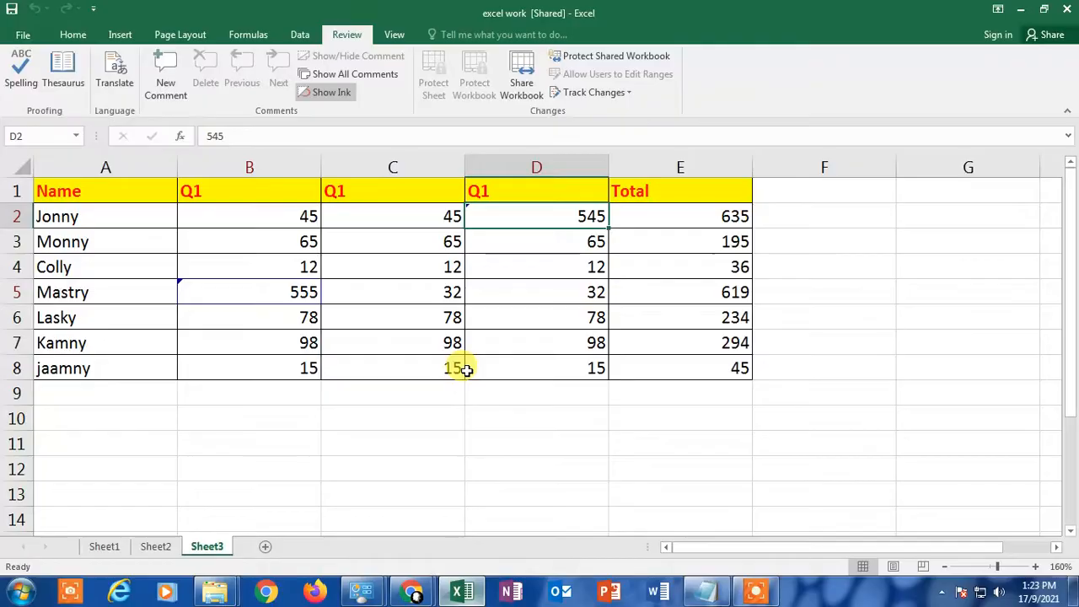
pyautogui.click(342, 341)
pyautogui.click(152, 548)
pyautogui.click(110, 547)
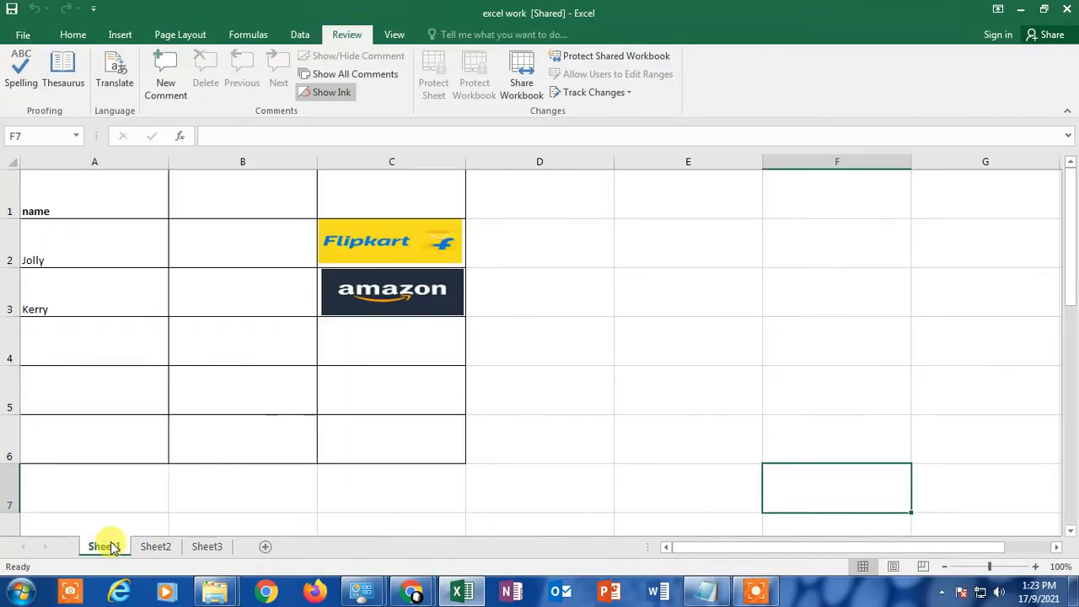
pyautogui.click(173, 547)
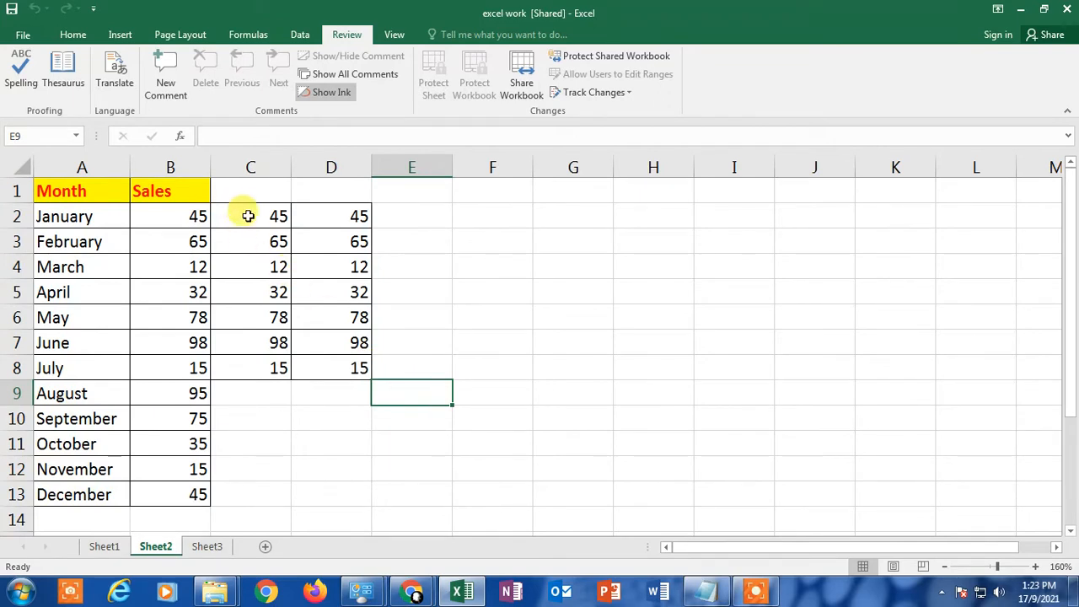
# Step: Delete the extra values beside the Sales column, in columns C and D from row 2 down
pyautogui.moveTo(251, 217); pyautogui.dragTo(354, 394)
pyautogui.press('Delete')
pyautogui.click(472, 323)
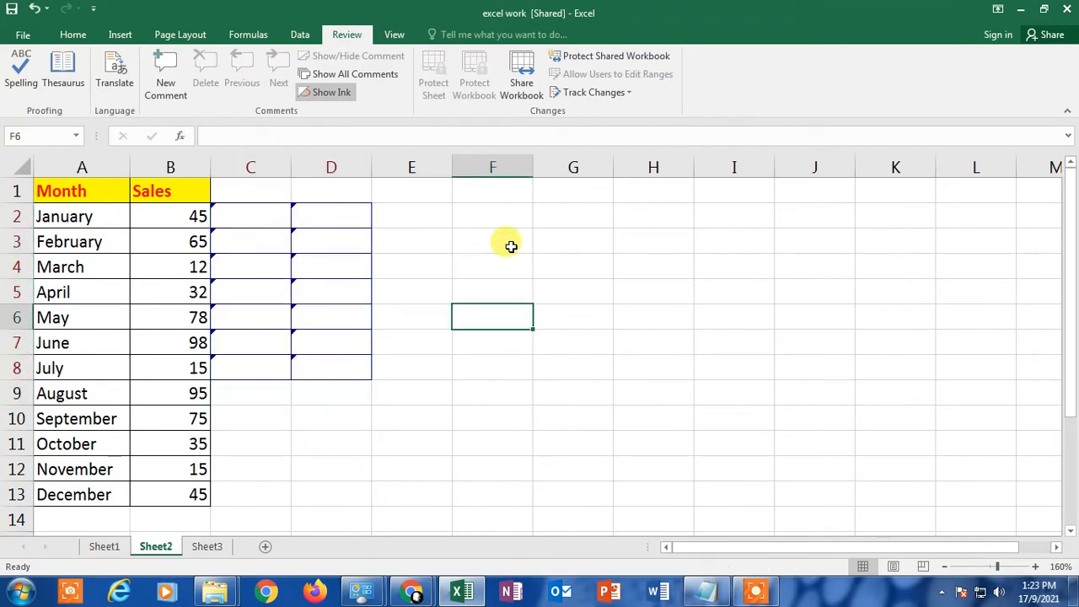
pyautogui.click(511, 245)
# Step: Copy the blank formatting of cell F3 onto the emptied range C2:D9 with Format Painter
pyautogui.click(23, 33)
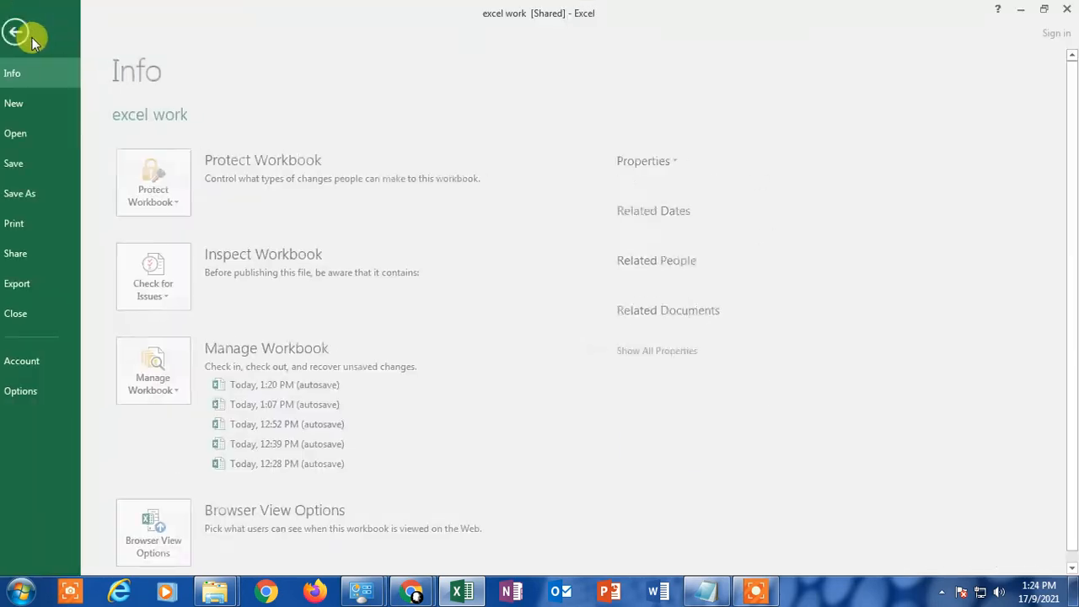
pyautogui.click(28, 27)
pyautogui.click(71, 35)
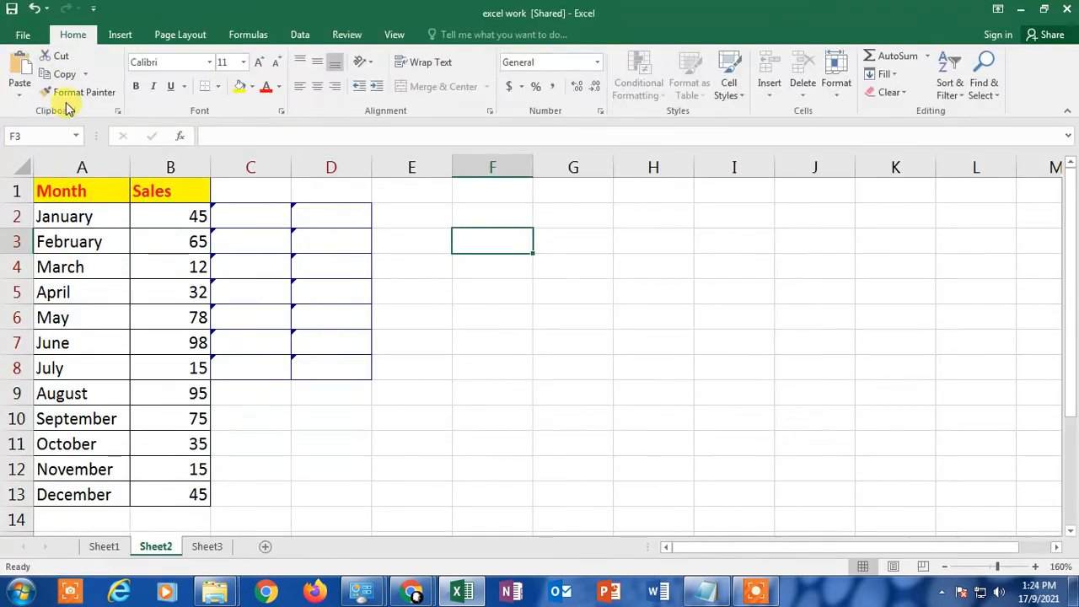
pyautogui.click(77, 93)
pyautogui.moveTo(224, 212); pyautogui.dragTo(363, 382)
pyautogui.click(573, 368)
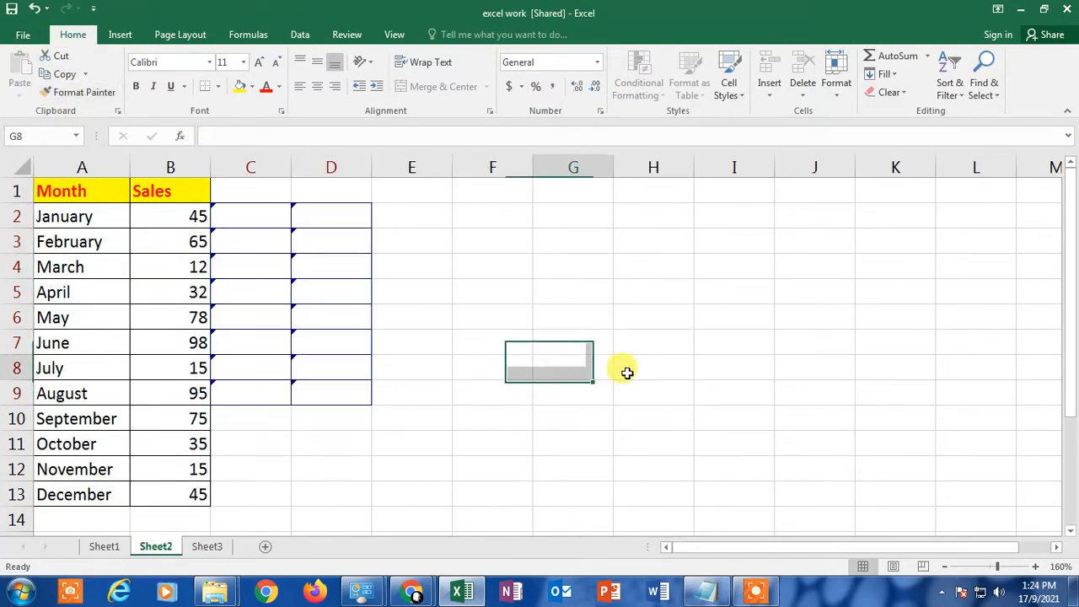
# Step: Apply the formatting of cell F4 to the range C2:D9 with Format Painter
pyautogui.press('Up')
pyautogui.press('Up')
pyautogui.press('Up')
pyautogui.press('Up')
pyautogui.press('Left')
pyautogui.click(46, 92)
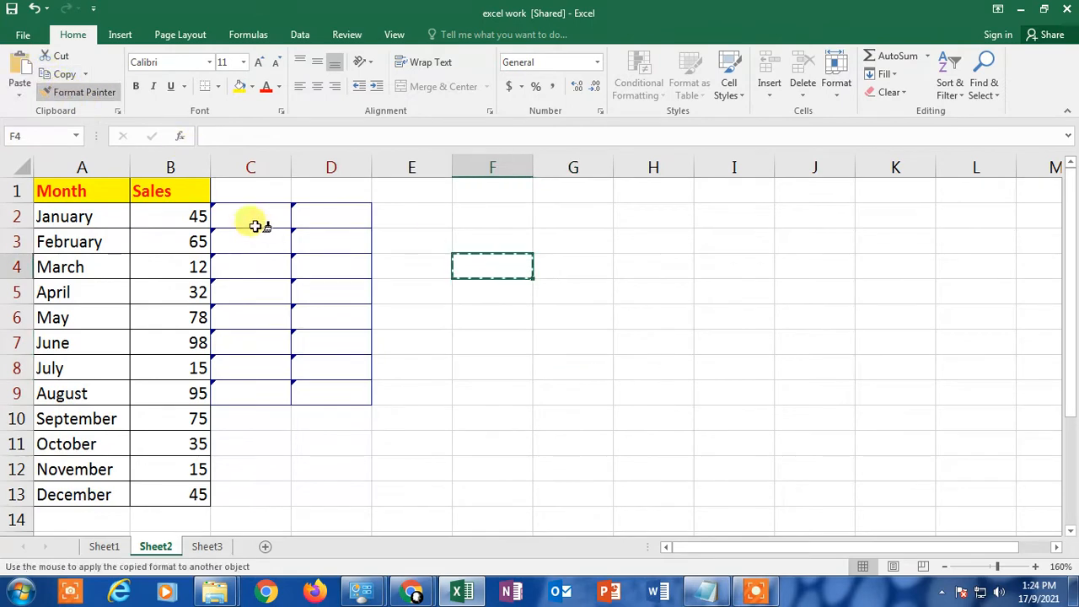
pyautogui.moveTo(256, 225); pyautogui.dragTo(369, 386)
pyautogui.click(585, 375)
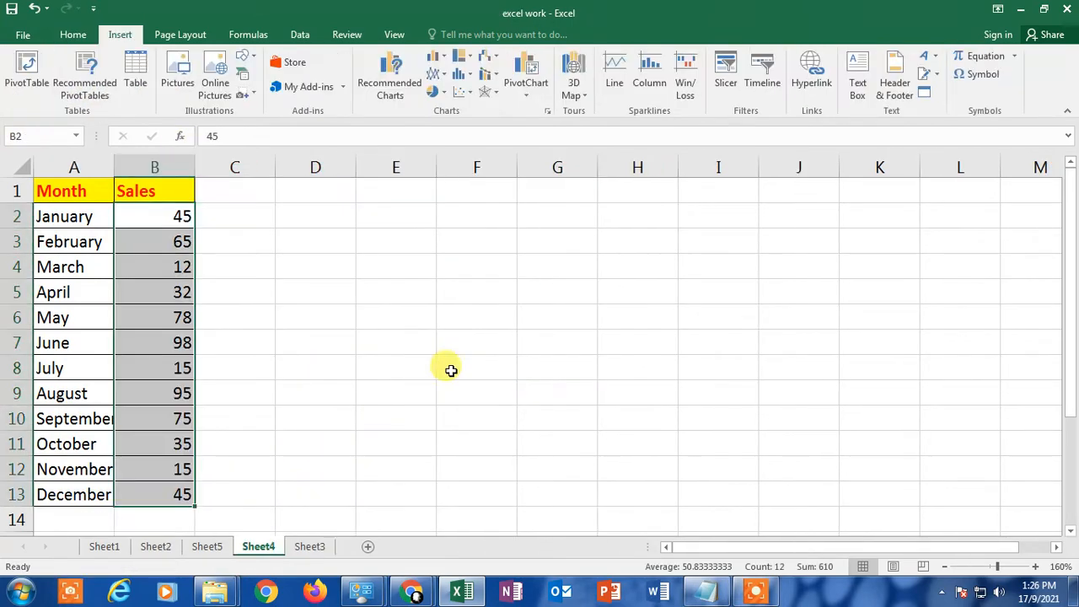
# Step: Insert a clustered column chart from the Sales values in B2:B13 on Sheet4
pyautogui.moveTo(315, 267); pyautogui.dragTo(315, 393)
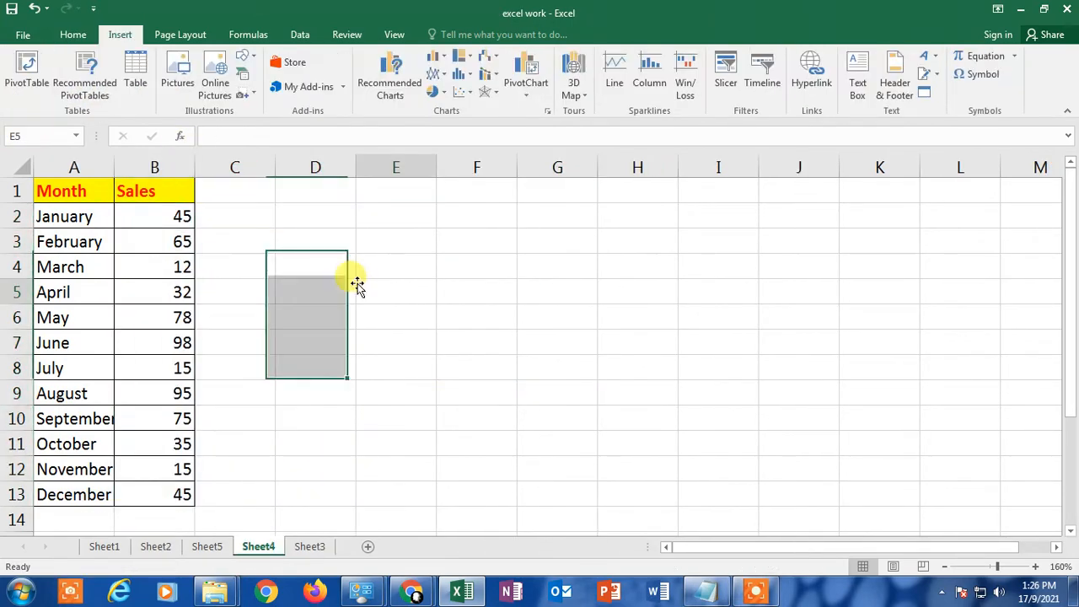
pyautogui.click(357, 284)
pyautogui.click(239, 264)
pyautogui.moveTo(157, 214); pyautogui.dragTo(185, 498)
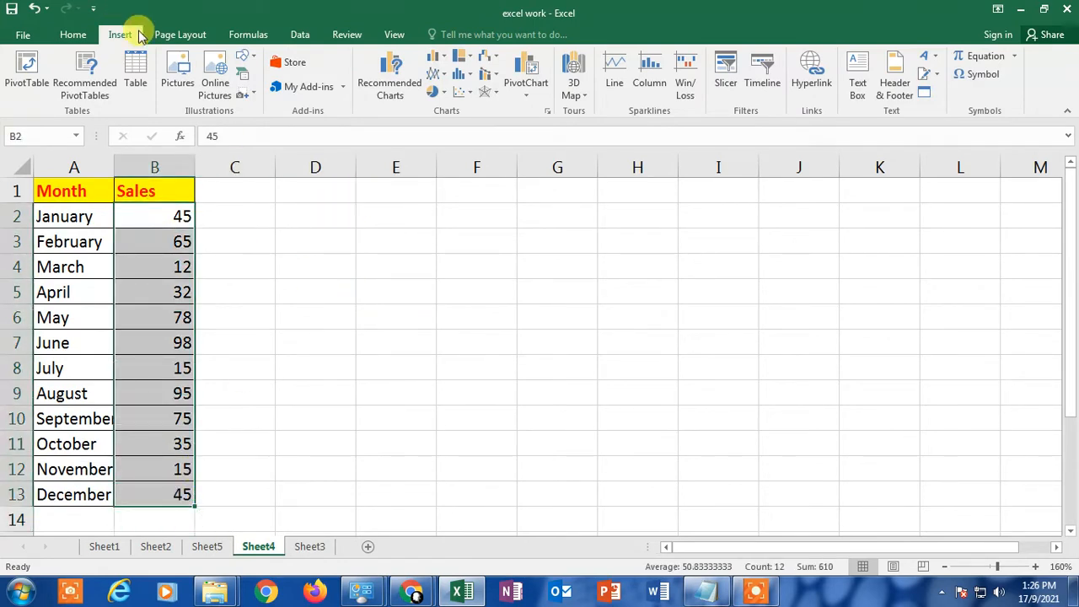
pyautogui.click(434, 55)
pyautogui.click(442, 104)
pyautogui.click(899, 335)
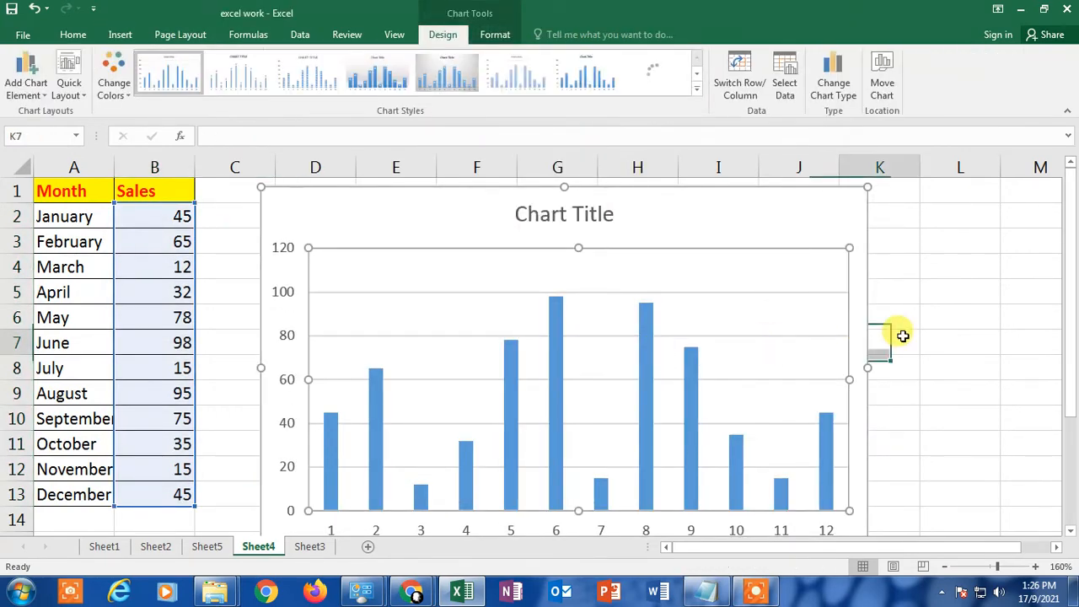
# Step: Replace the placeholder chart title with "test" and close the title formatting options
pyautogui.doubleClick(569, 215)
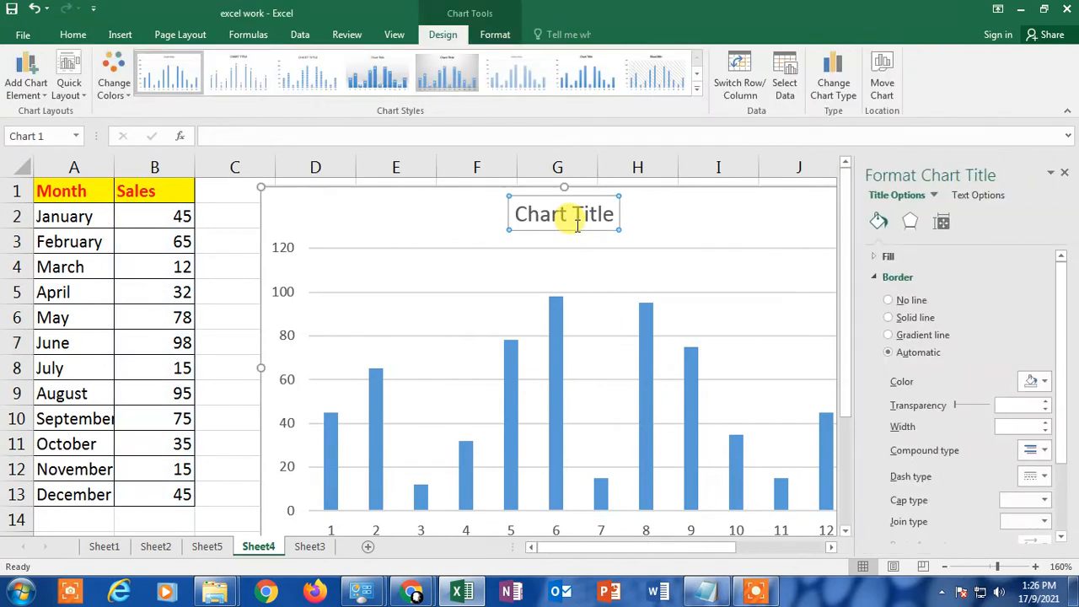
pyautogui.click(582, 218)
pyautogui.moveTo(615, 215); pyautogui.dragTo(417, 192)
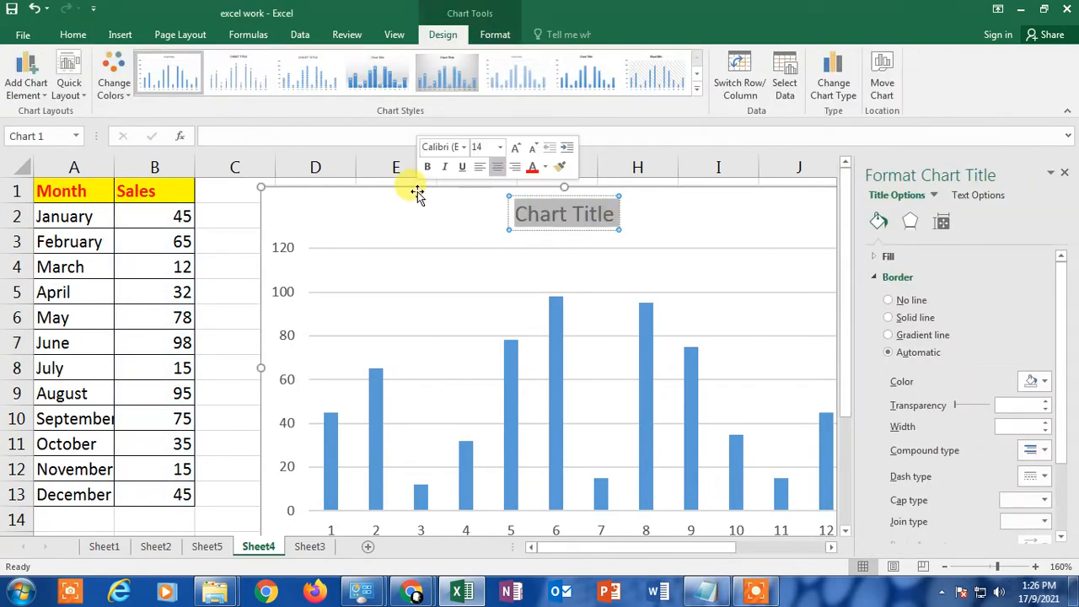
pyautogui.write('test')
pyautogui.press('Return')
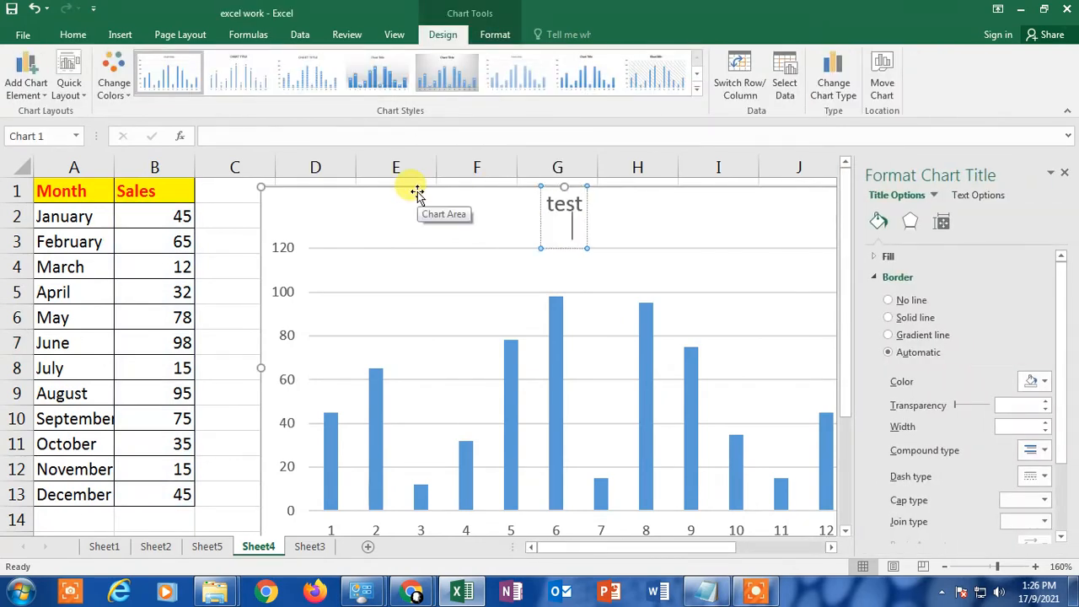
pyautogui.press('BackSpace')
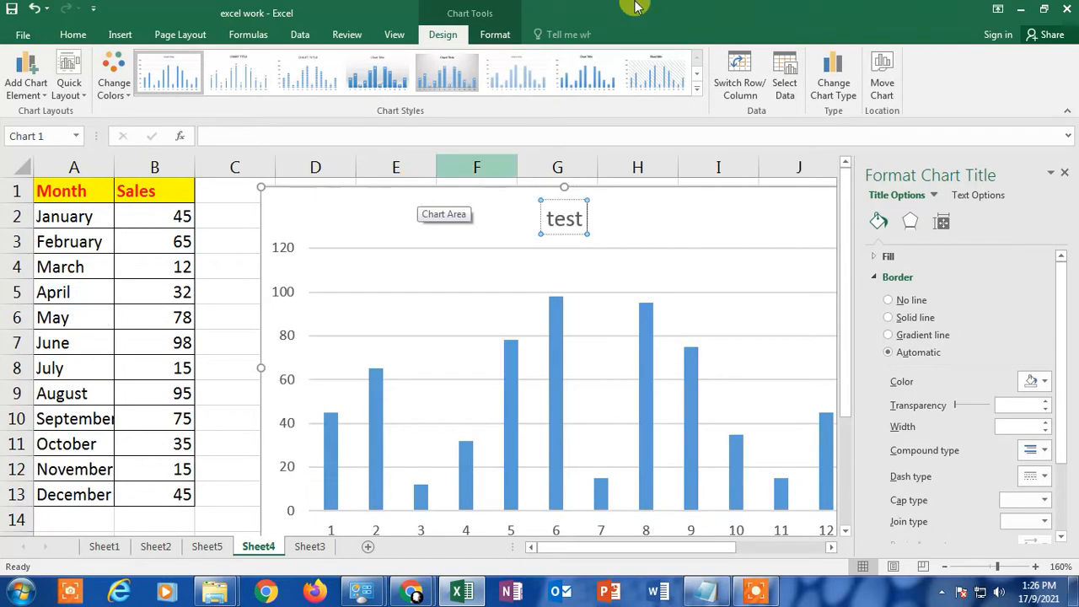
pyautogui.click(1064, 175)
# Step: Add axis titles to the column chart through its chart elements
pyautogui.scroll(-2, 795, 414)
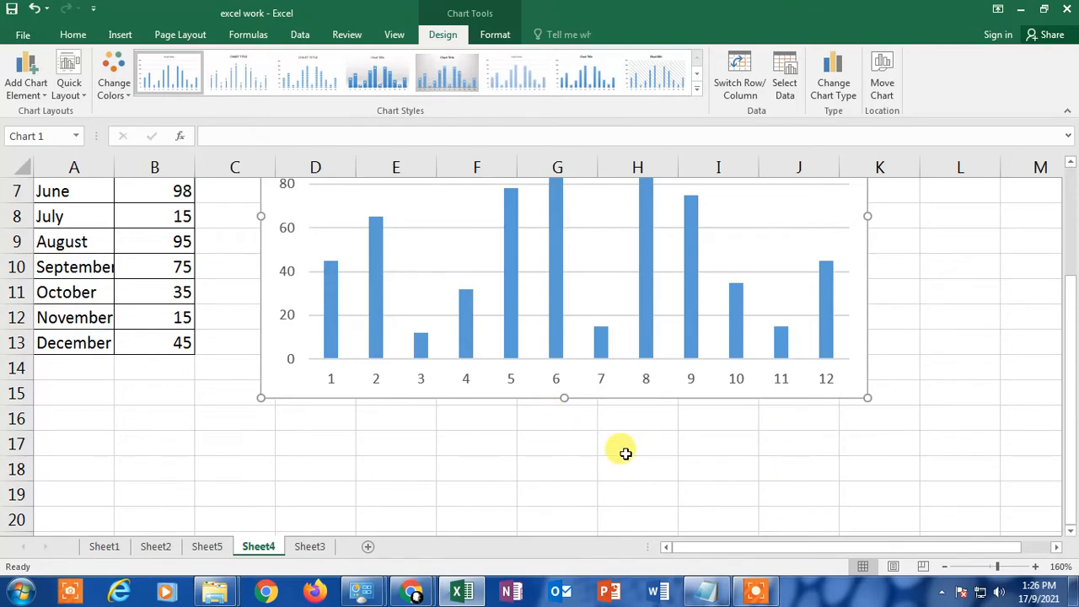
pyautogui.scroll(2, 628, 451)
pyautogui.click(850, 336)
pyautogui.scroll(-1, 970, 352)
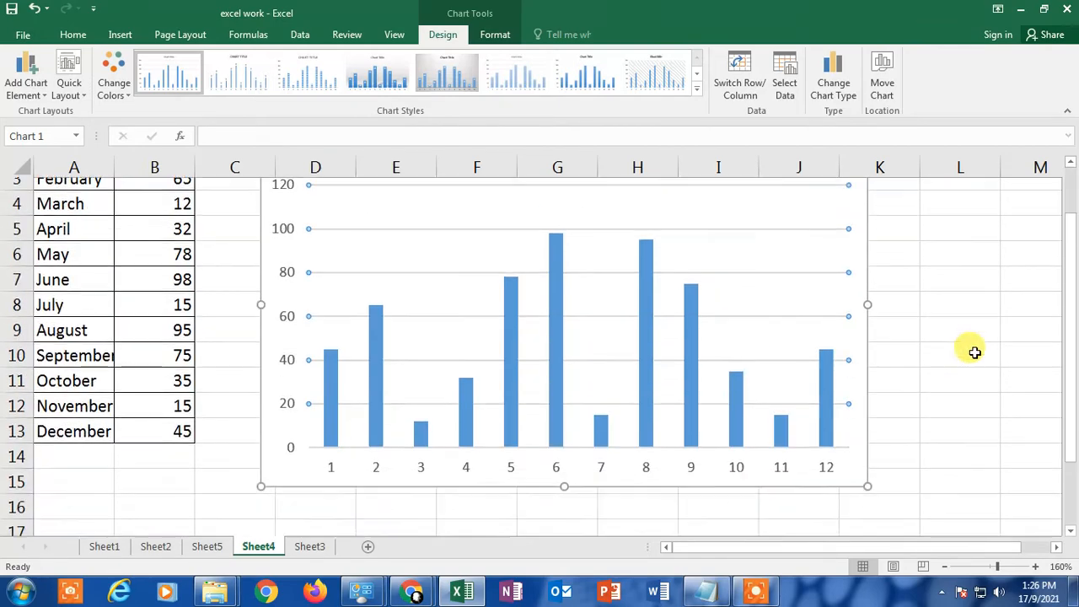
pyautogui.scroll(1, 730, 341)
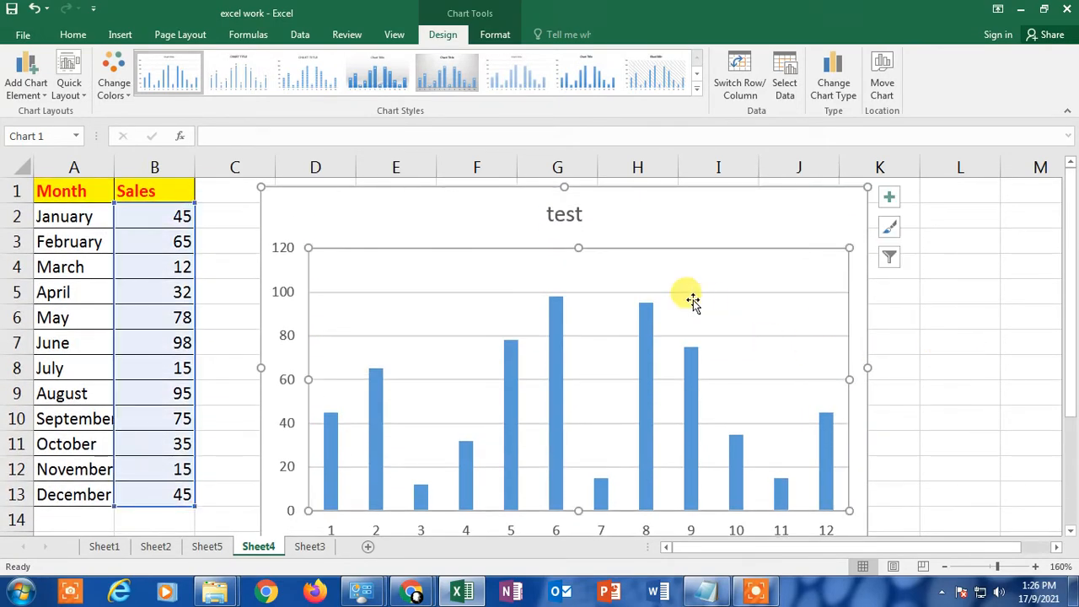
pyautogui.click(748, 327)
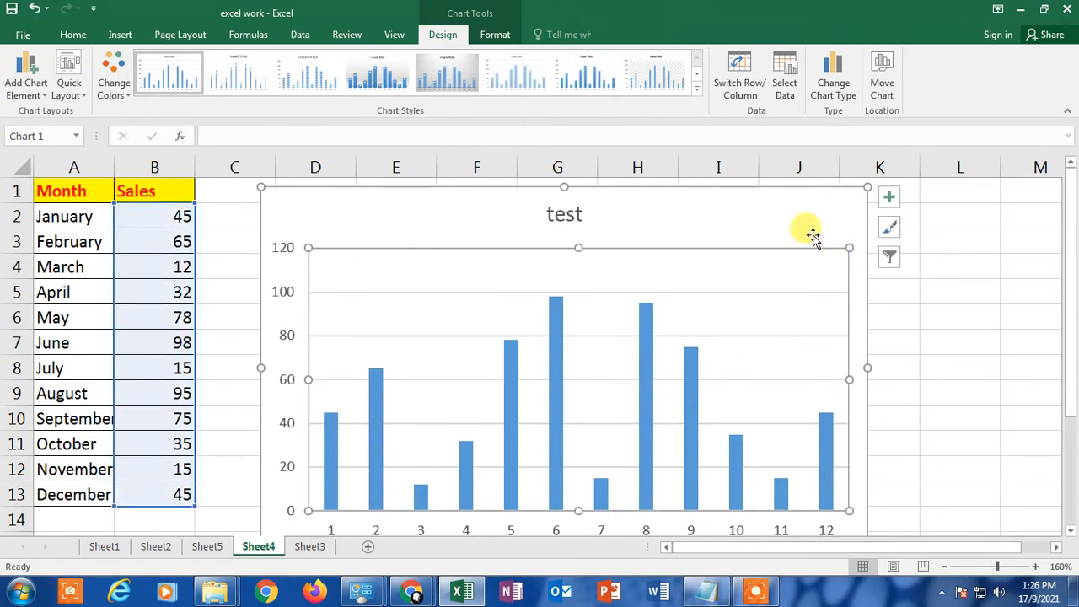
pyautogui.click(887, 202)
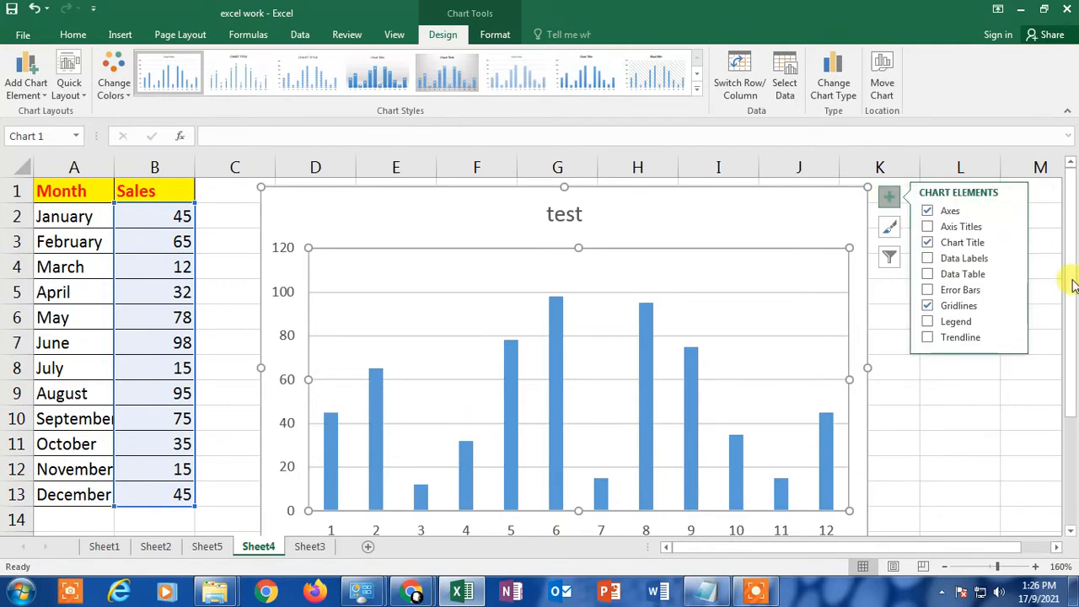
pyautogui.click(928, 227)
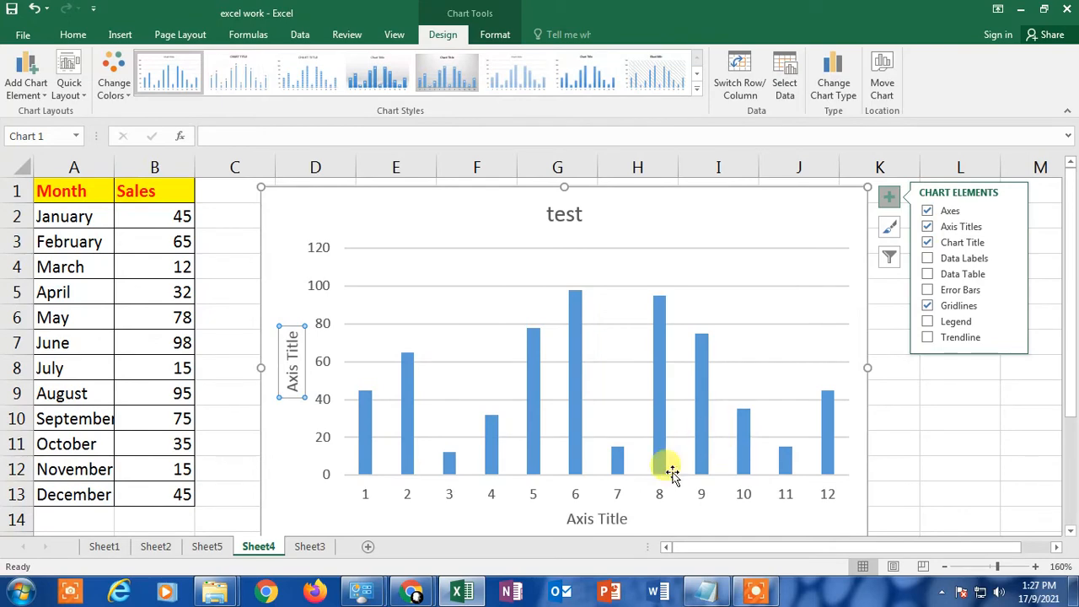
pyautogui.click(448, 355)
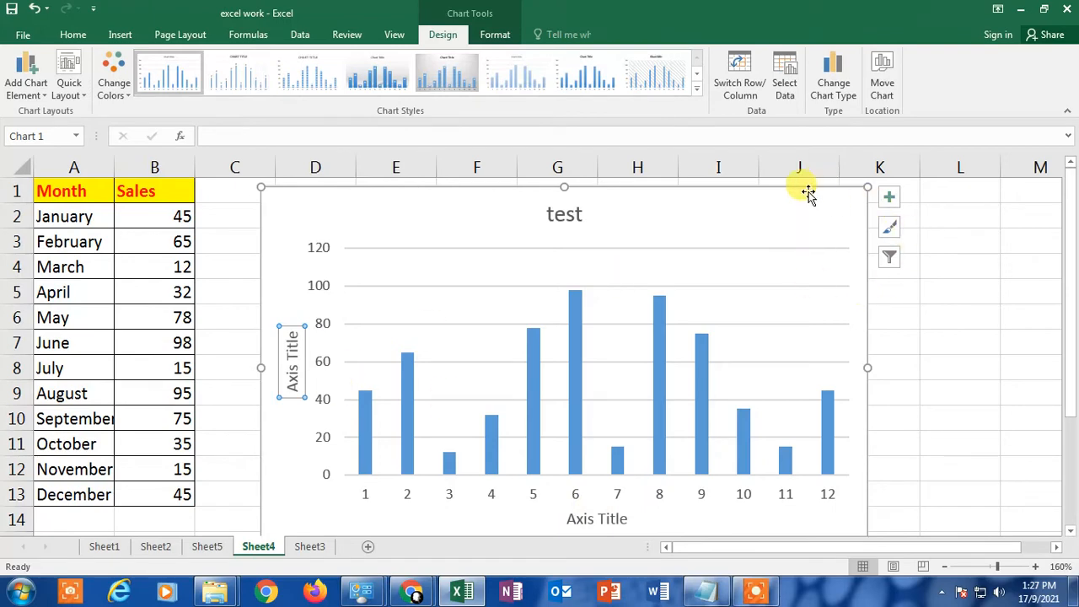
# Step: Switch the primary horizontal and primary vertical axis titles off and back on in turn, leaving both enabled
pyautogui.click(889, 197)
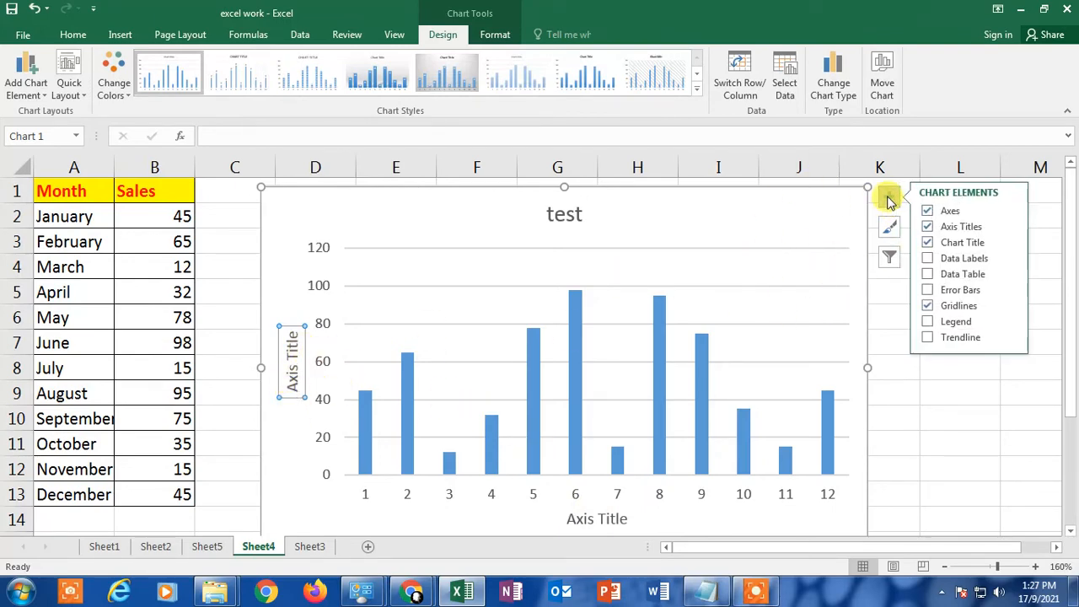
pyautogui.click(1012, 228)
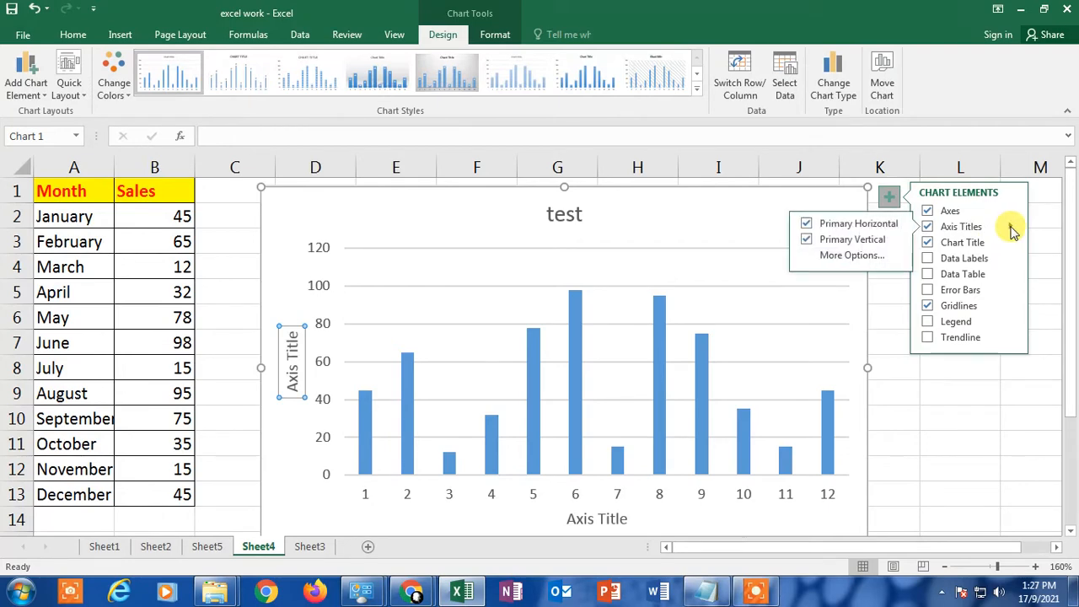
pyautogui.click(806, 224)
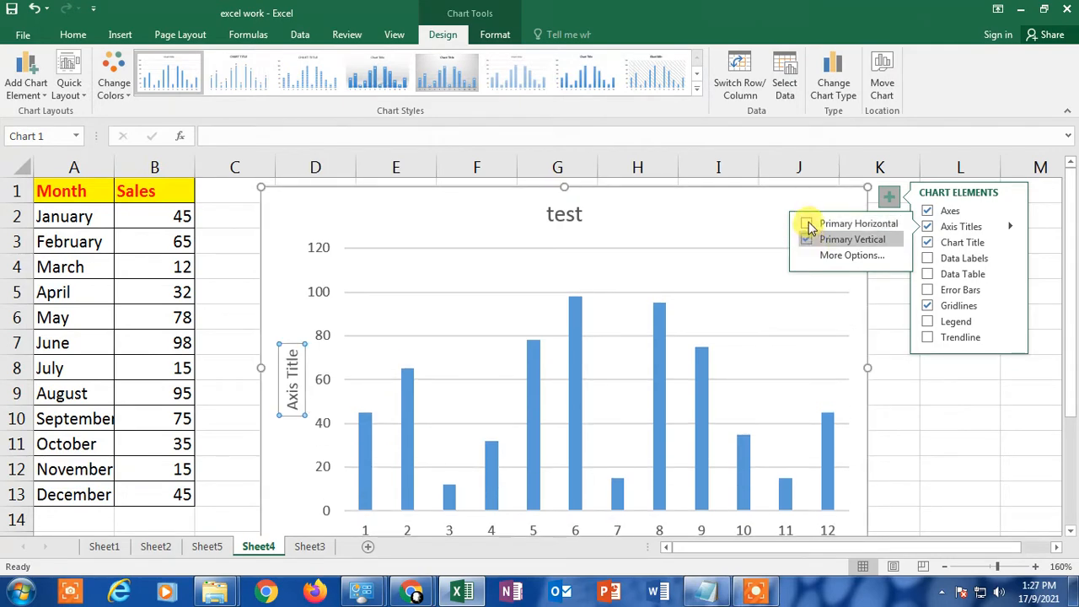
pyautogui.click(808, 224)
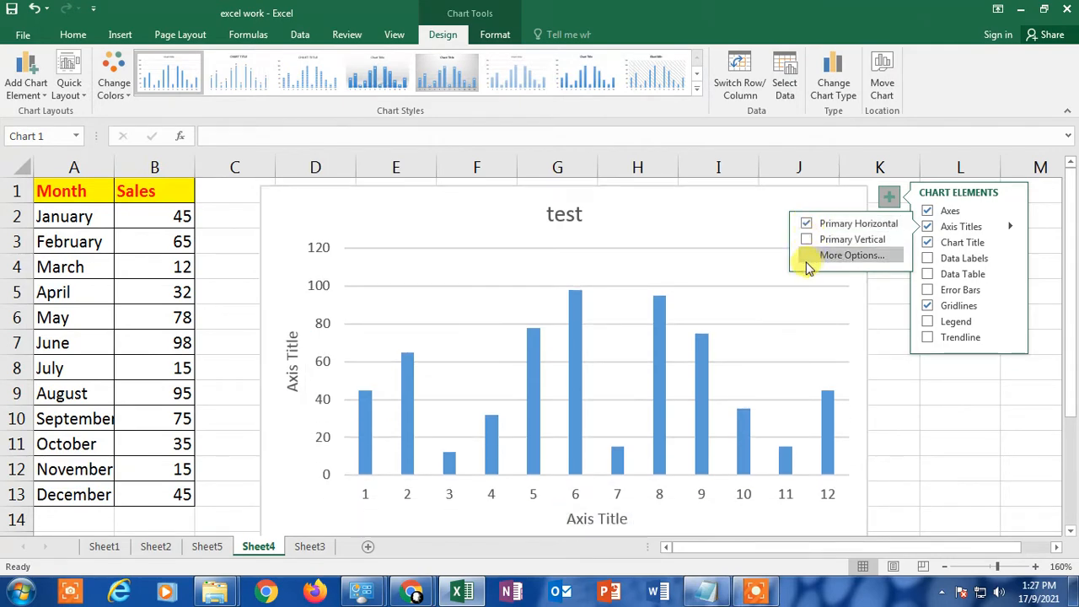
pyautogui.click(806, 241)
pyautogui.click(806, 241)
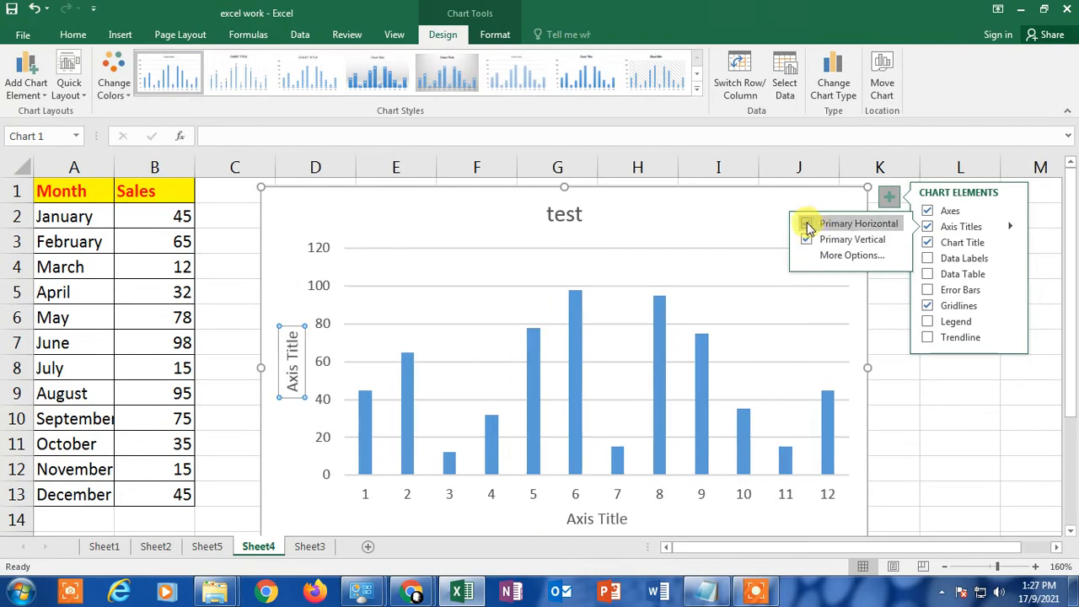
pyautogui.click(807, 225)
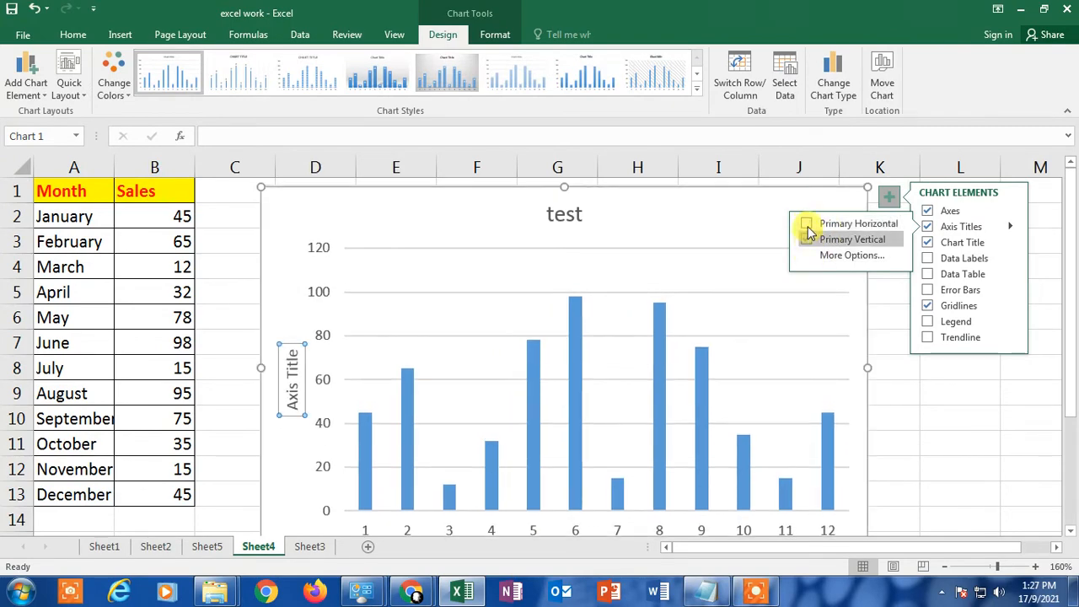
pyautogui.click(831, 229)
pyautogui.click(981, 411)
pyautogui.click(952, 364)
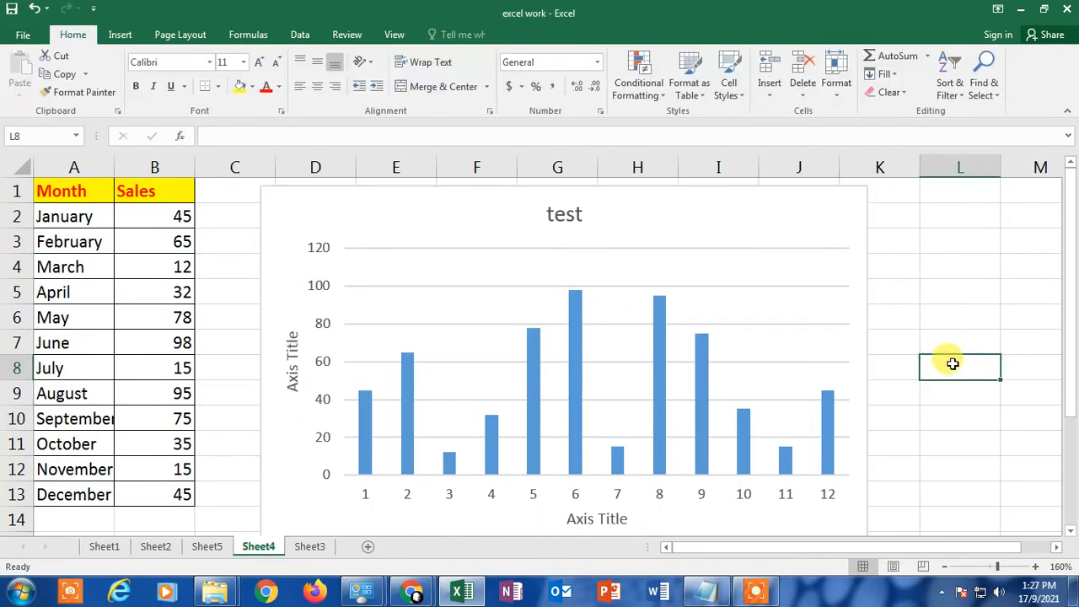
# Step: Open the formatting options for the chart's vertical axis title
pyautogui.scroll(-1, 958, 361)
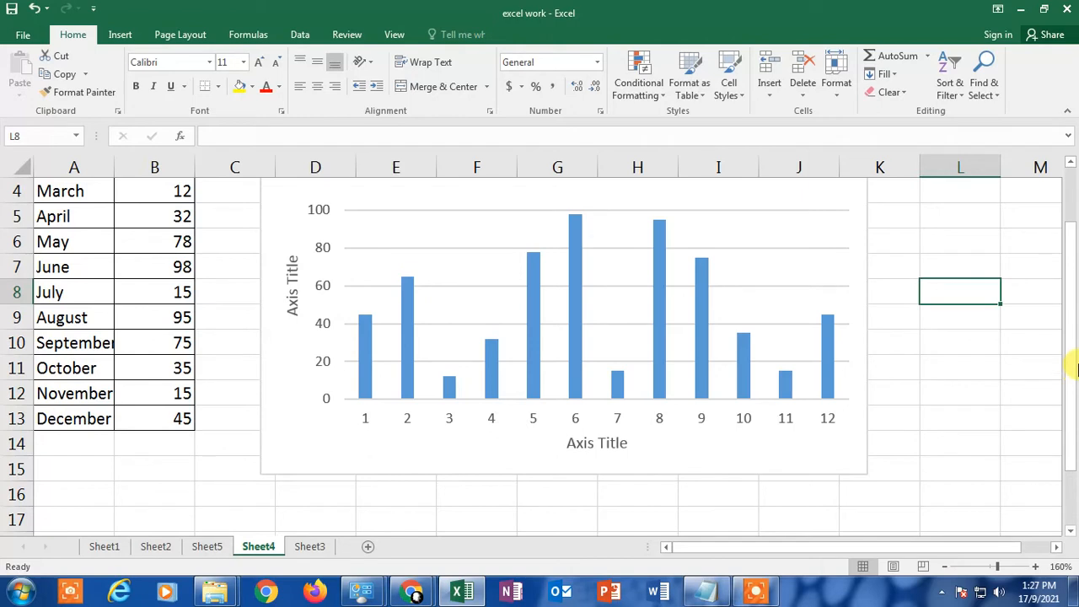
pyautogui.click(1007, 389)
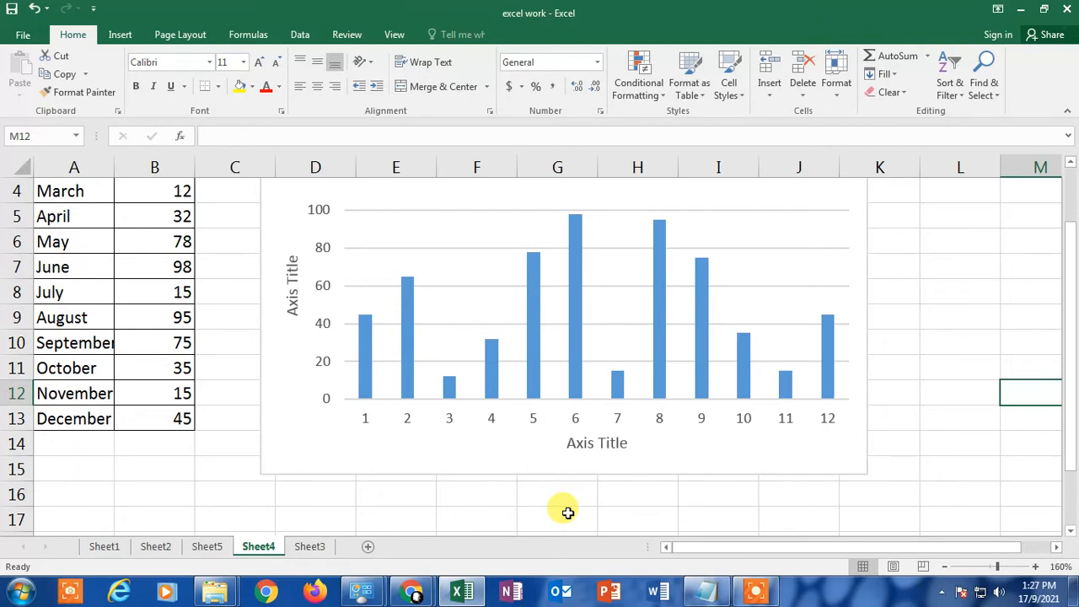
pyautogui.click(291, 291)
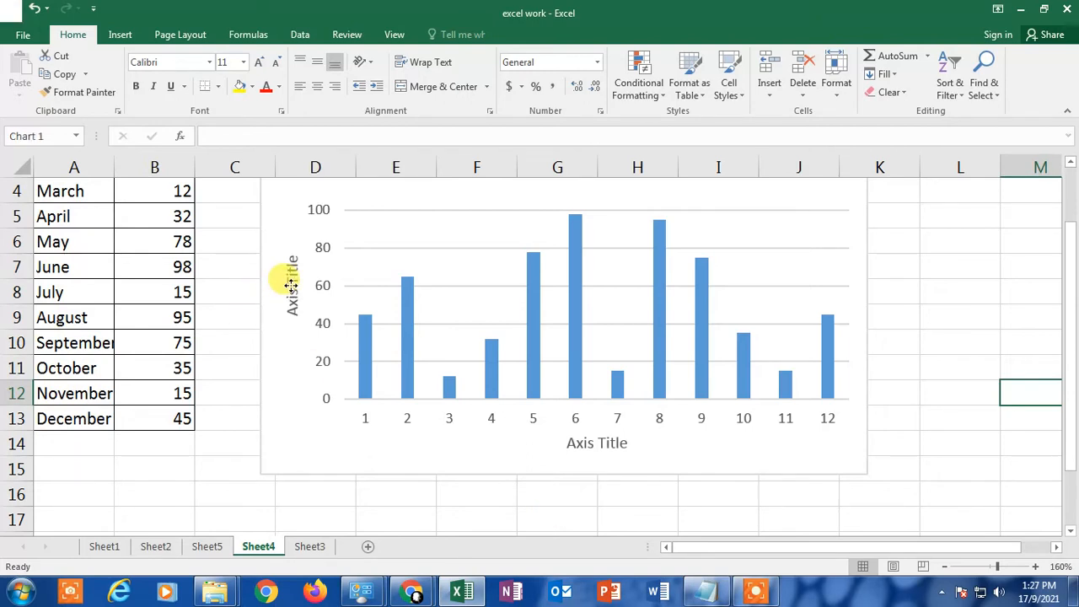
pyautogui.moveTo(1070, 282)
pyautogui.mouseDown()
pyautogui.moveTo(1071, 233)
pyautogui.moveTo(1072, 270)
pyautogui.mouseUp()
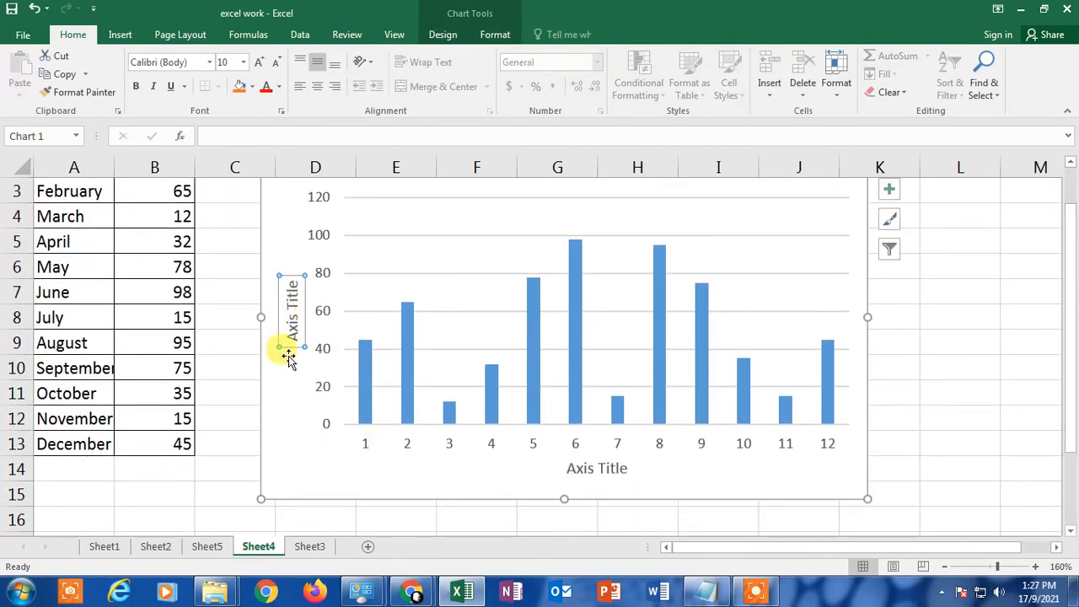
pyautogui.rightClick(293, 308)
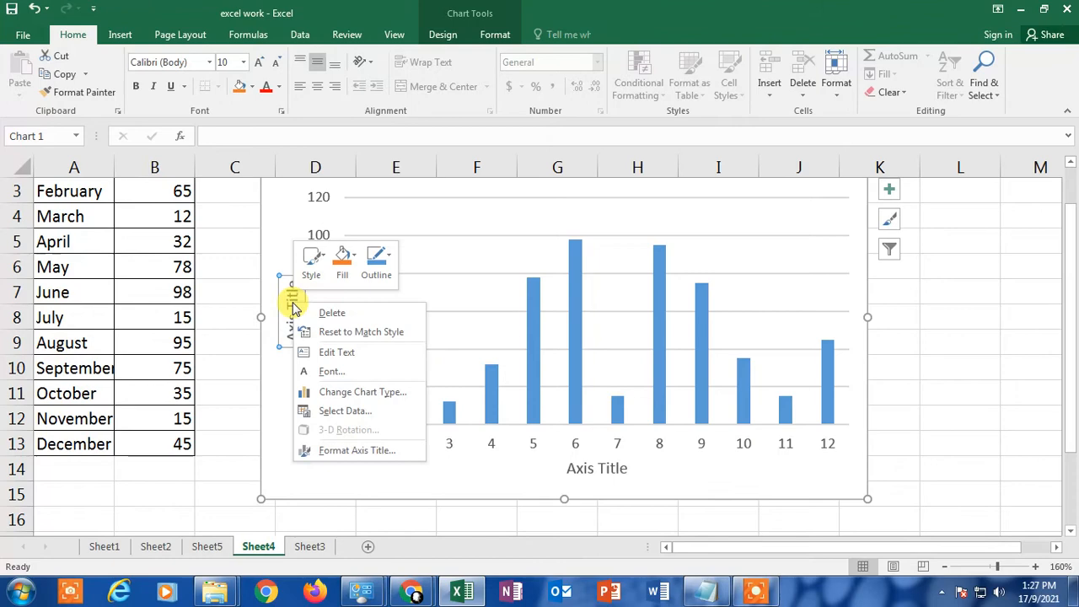
pyautogui.click(361, 452)
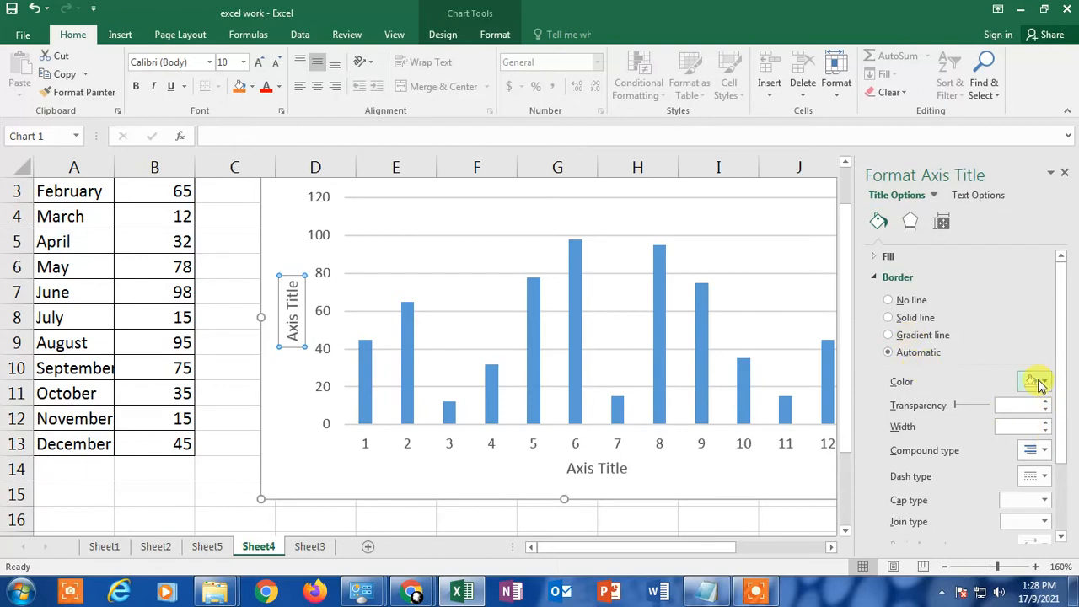
# Step: Give the vertical axis title a solid border, trying red before settling on standard blue
pyautogui.click(1039, 382)
pyautogui.click(976, 506)
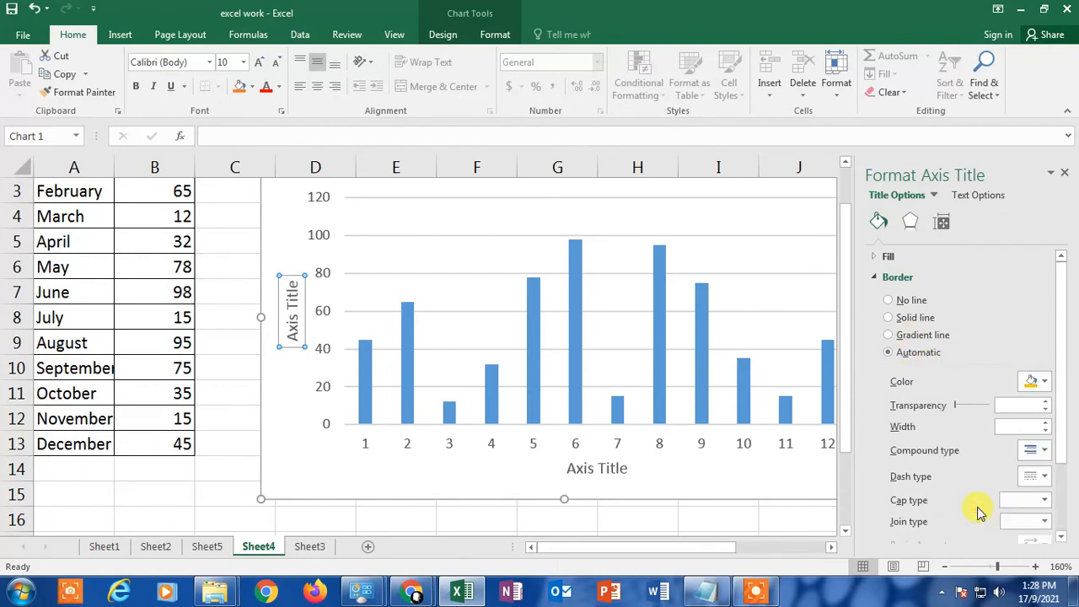
pyautogui.click(1045, 382)
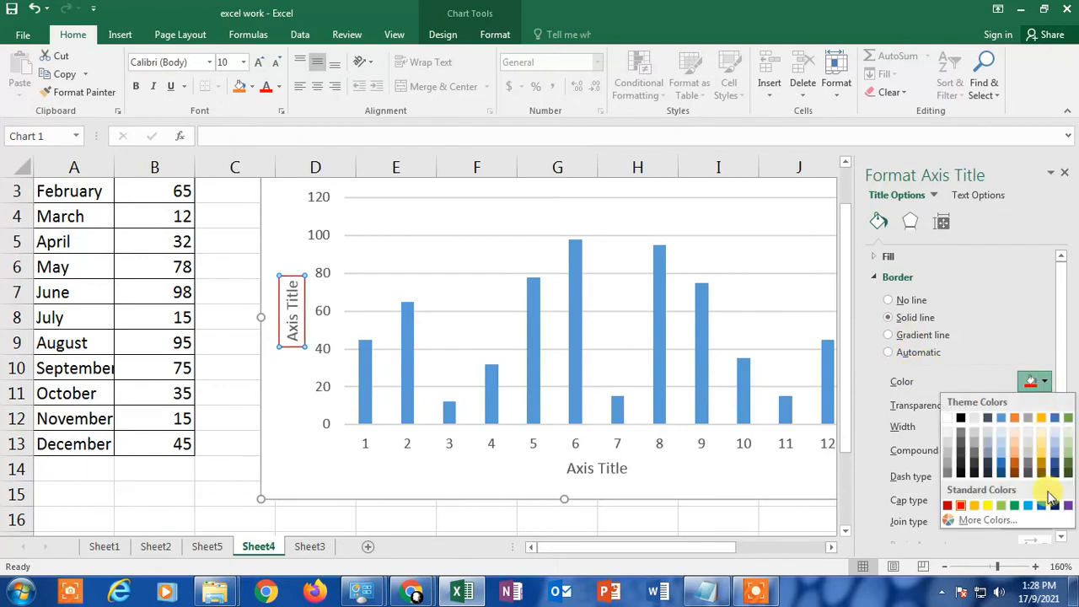
pyautogui.click(1042, 506)
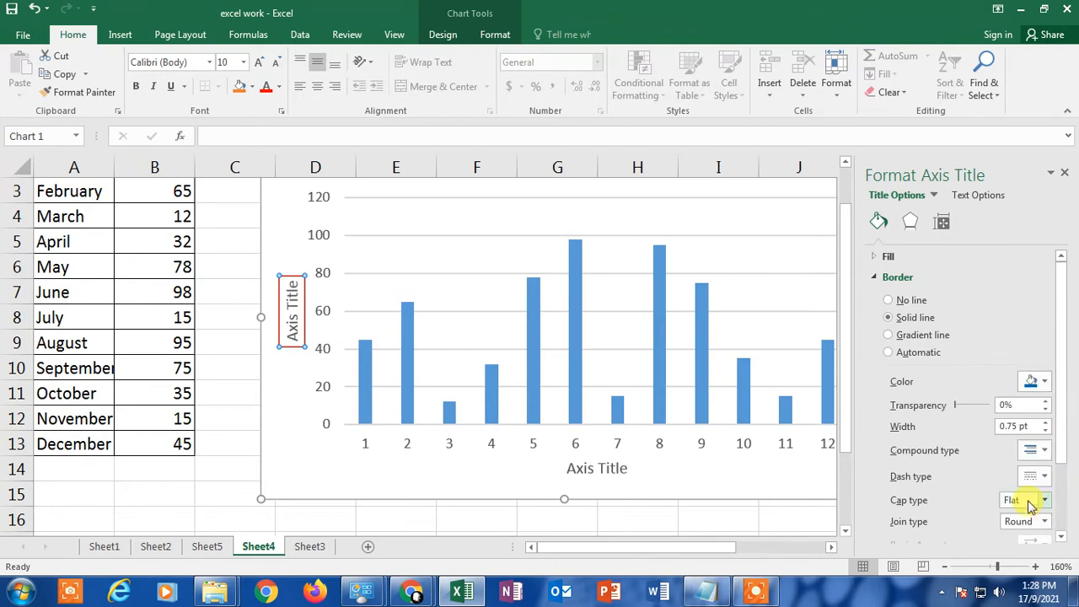
pyautogui.click(888, 318)
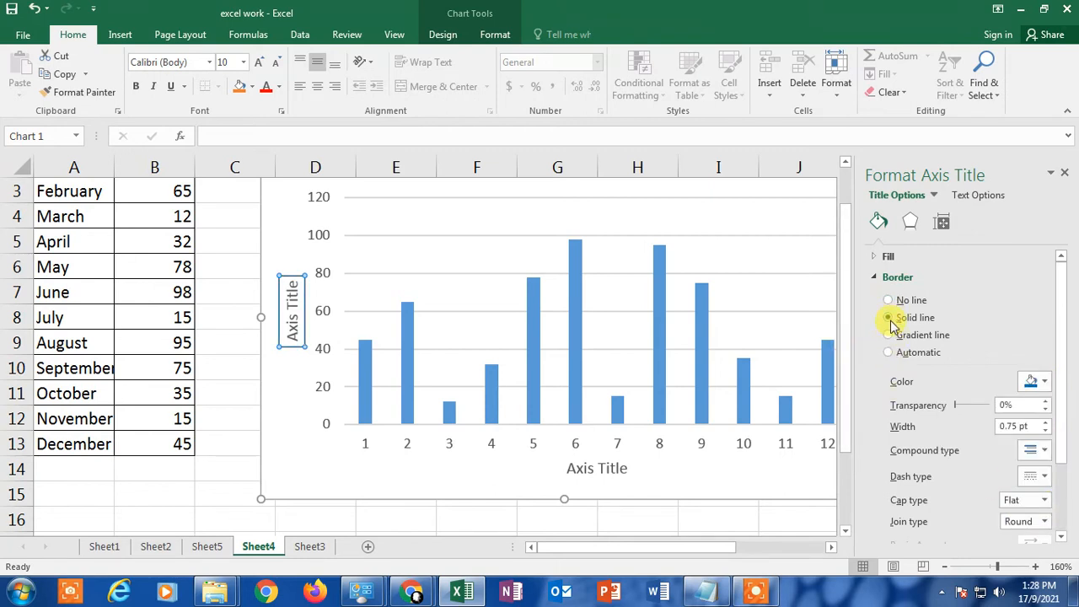
pyautogui.scroll(-3, 991, 455)
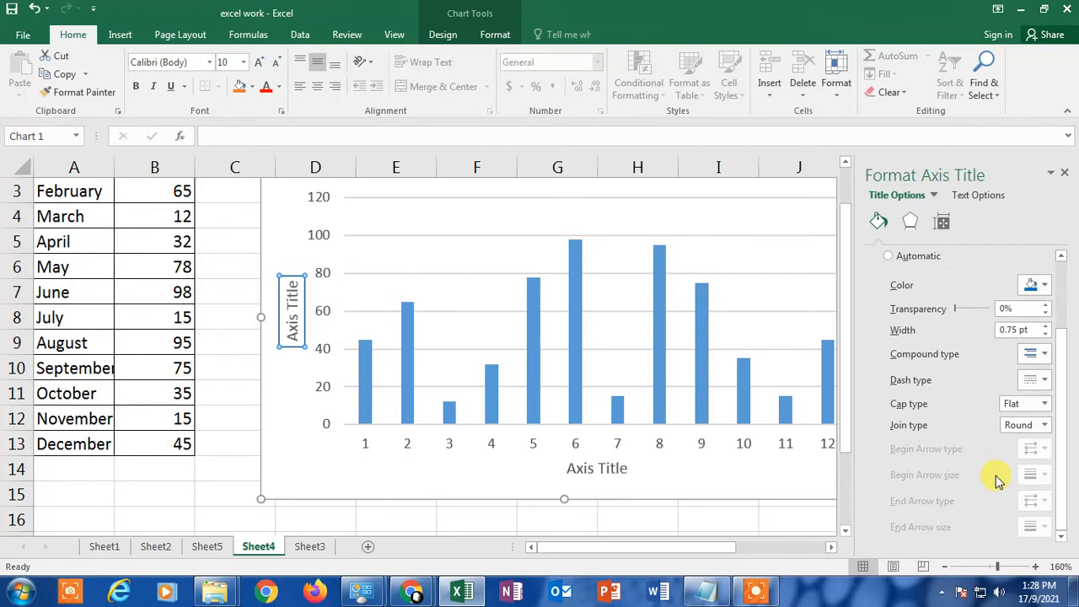
pyautogui.scroll(3, 986, 447)
pyautogui.click(877, 277)
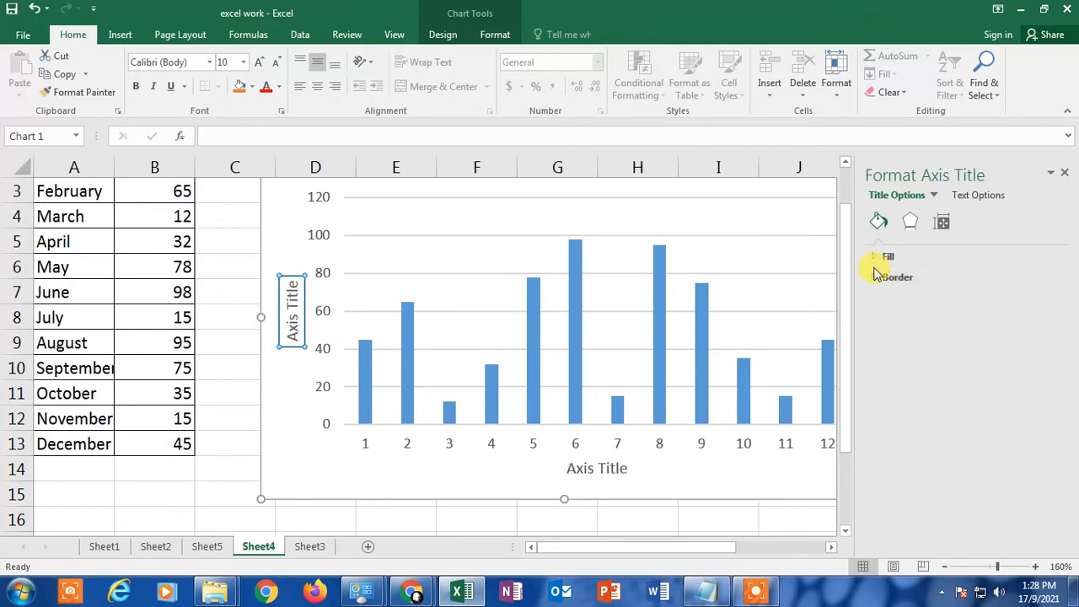
# Step: Fill the vertical axis title's box with solid light green
pyautogui.click(882, 259)
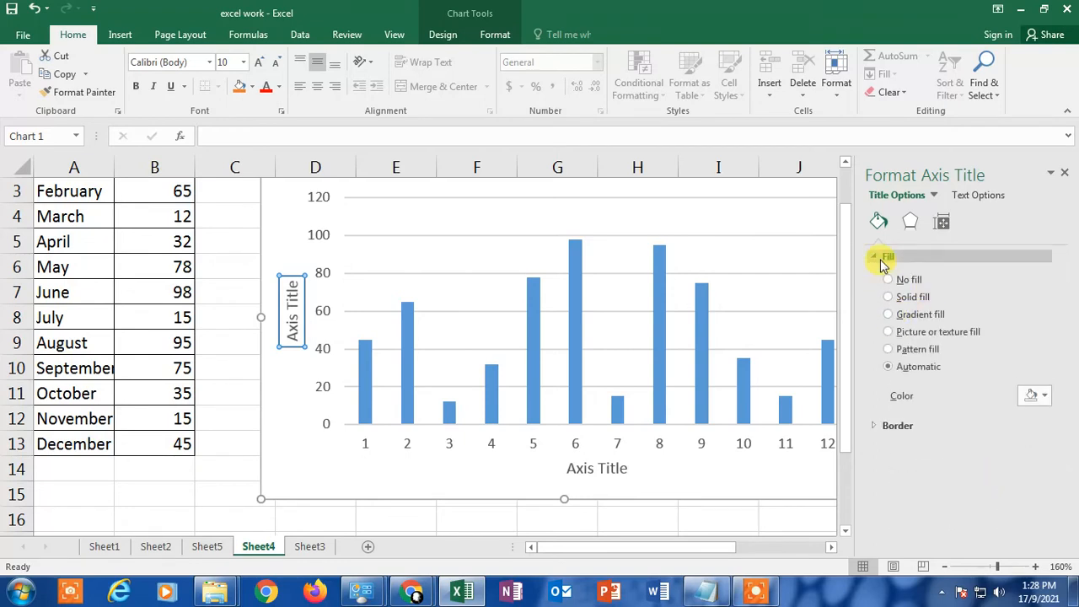
pyautogui.click(882, 261)
pyautogui.click(878, 257)
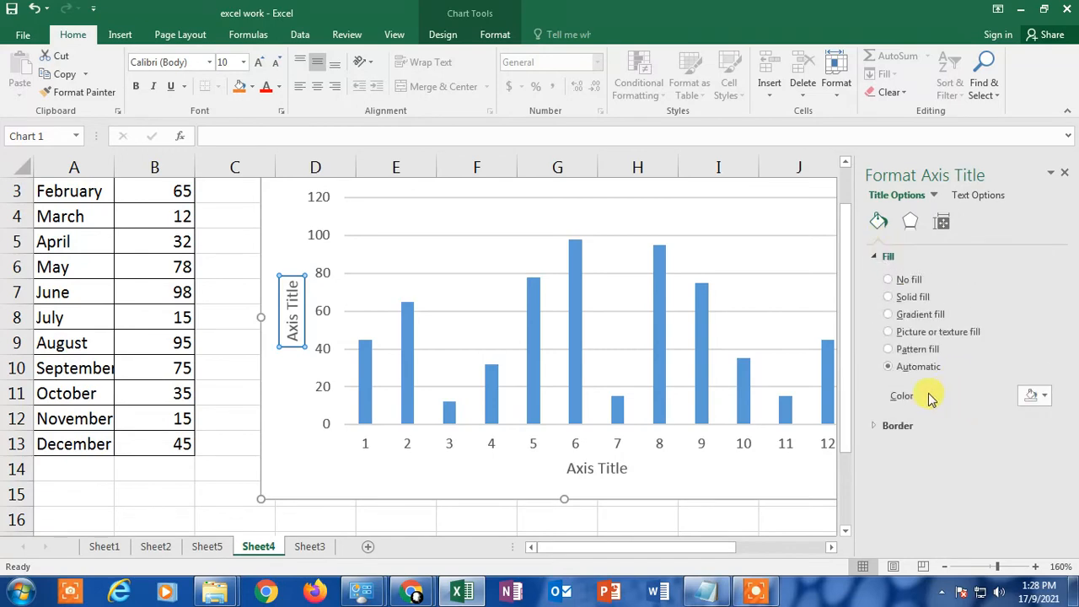
pyautogui.click(1032, 396)
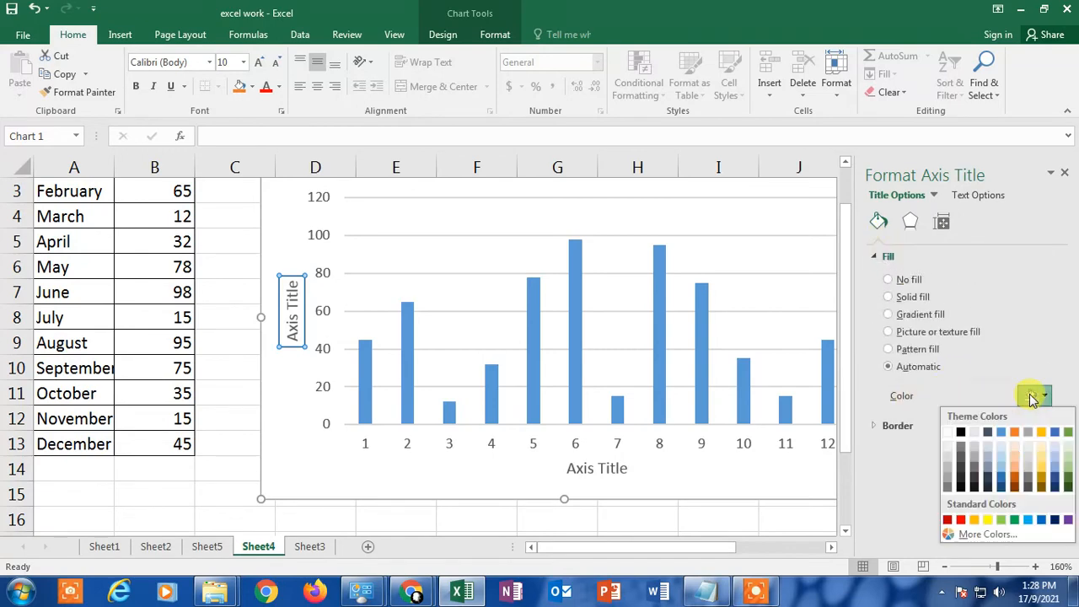
pyautogui.click(1007, 520)
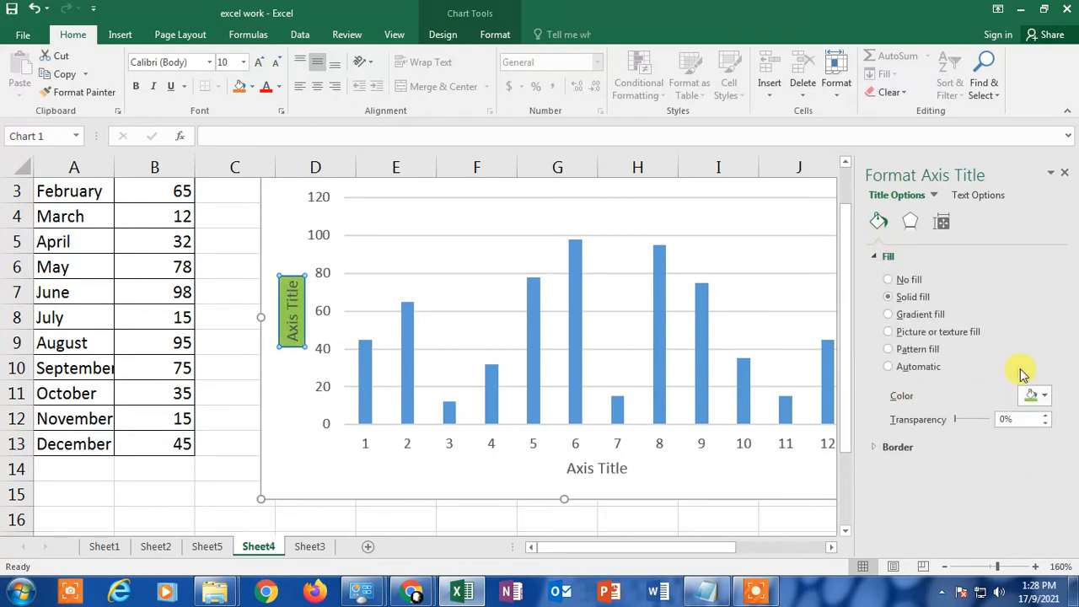
pyautogui.click(883, 257)
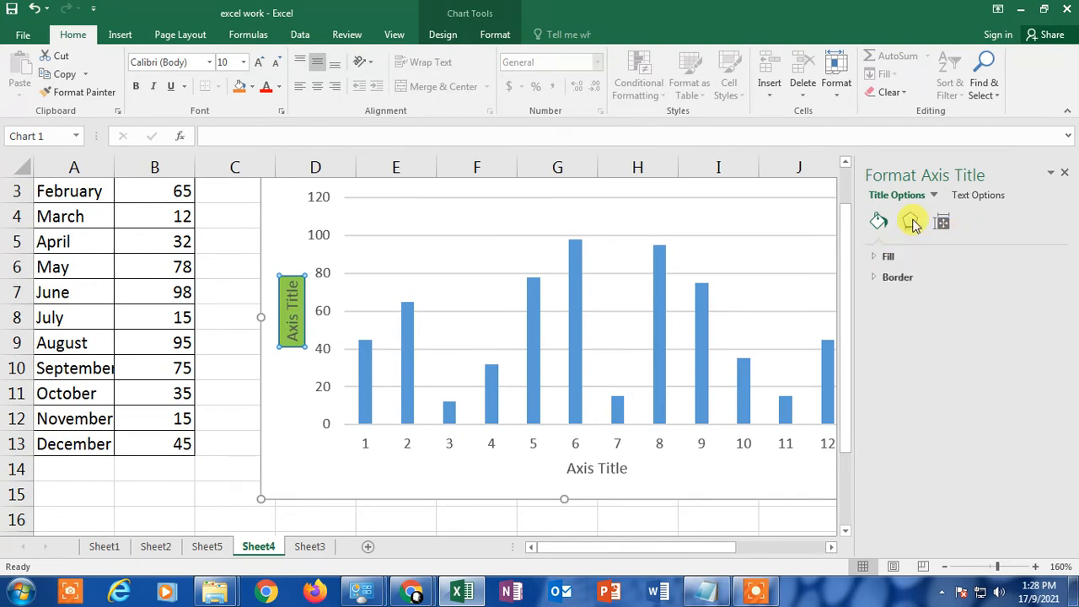
# Step: Try Center as the vertical axis title's vertical alignment, restore Center Middle, and close the formatting options
pyautogui.click(910, 221)
pyautogui.click(947, 224)
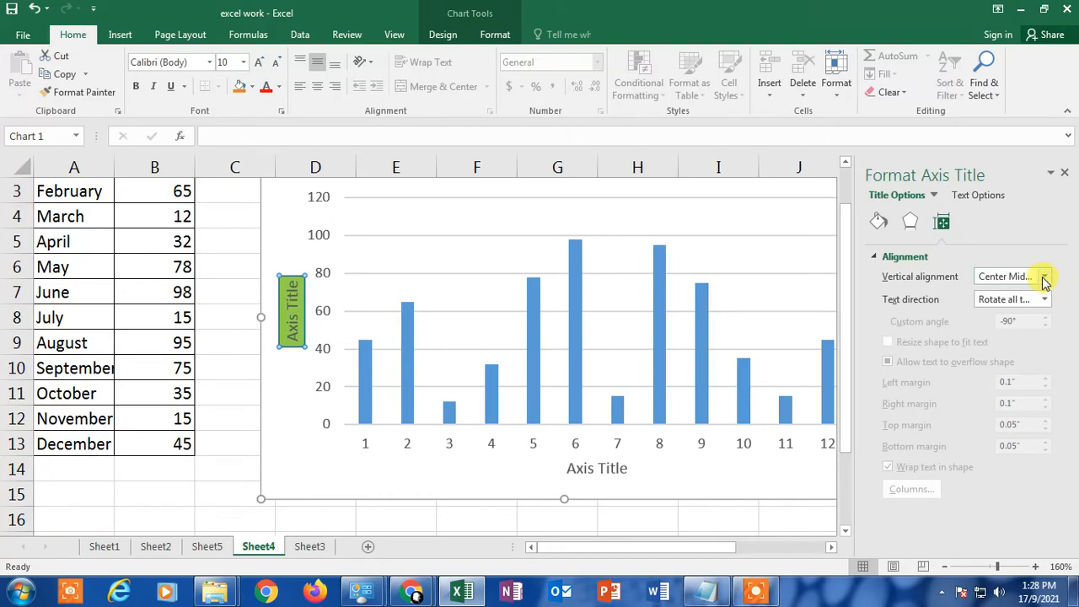
pyautogui.click(1043, 278)
pyautogui.click(986, 359)
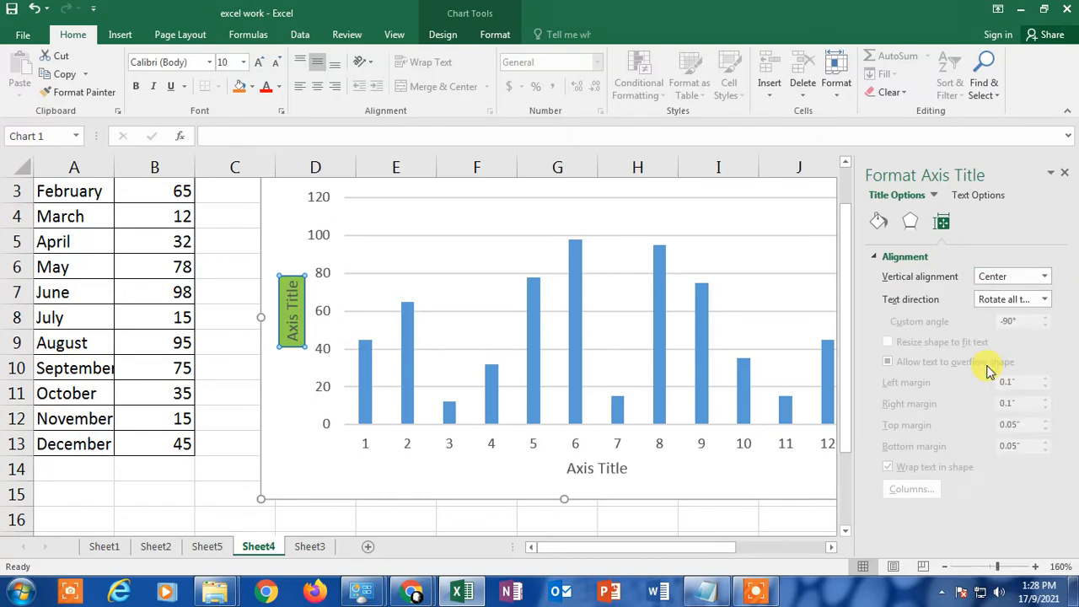
pyautogui.click(1037, 281)
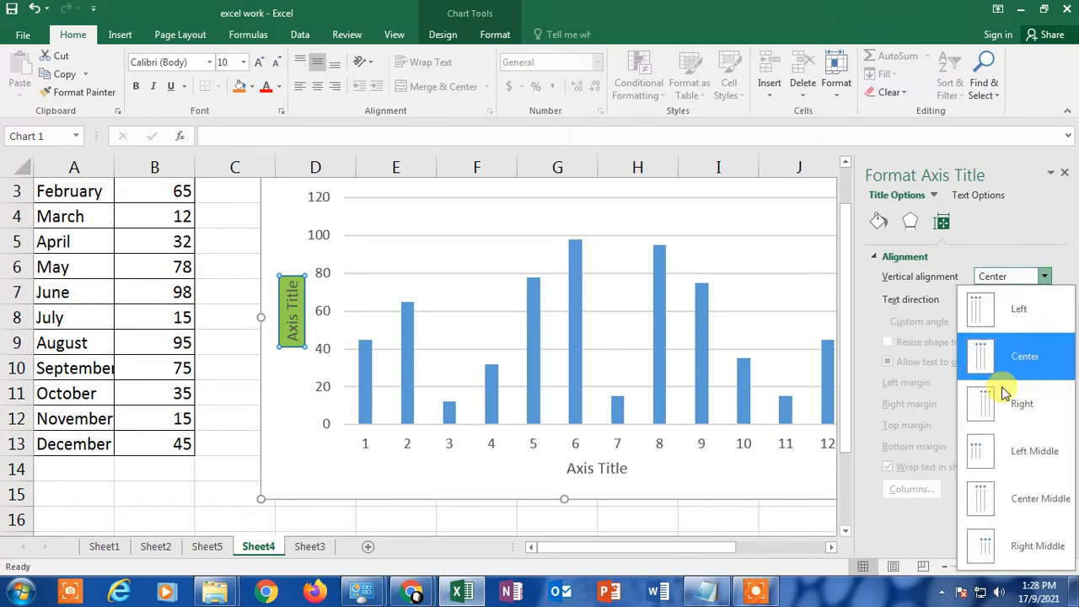
pyautogui.click(993, 488)
pyautogui.click(1064, 174)
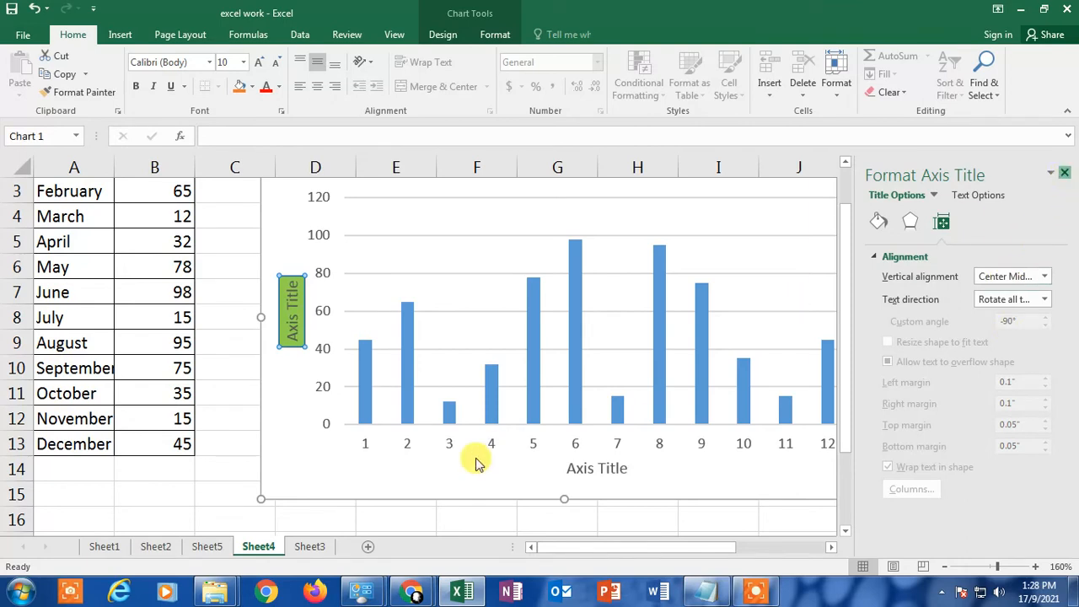
# Step: Replace the horizontal axis title's placeholder text with "text name"
pyautogui.click(590, 467)
pyautogui.click(598, 469)
pyautogui.click(668, 467)
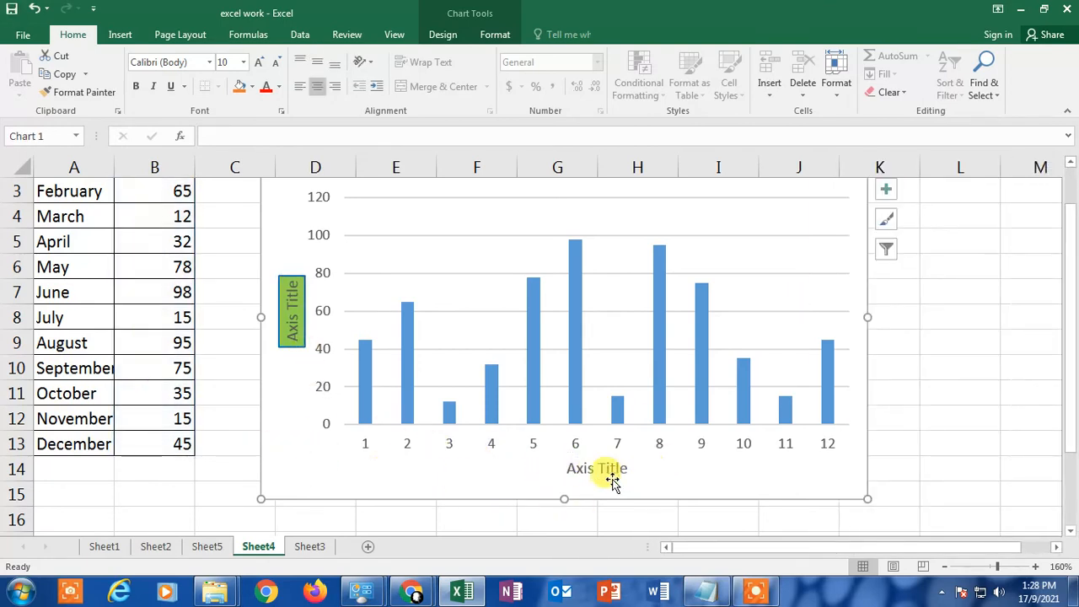
pyautogui.doubleClick(617, 469)
pyautogui.click(665, 466)
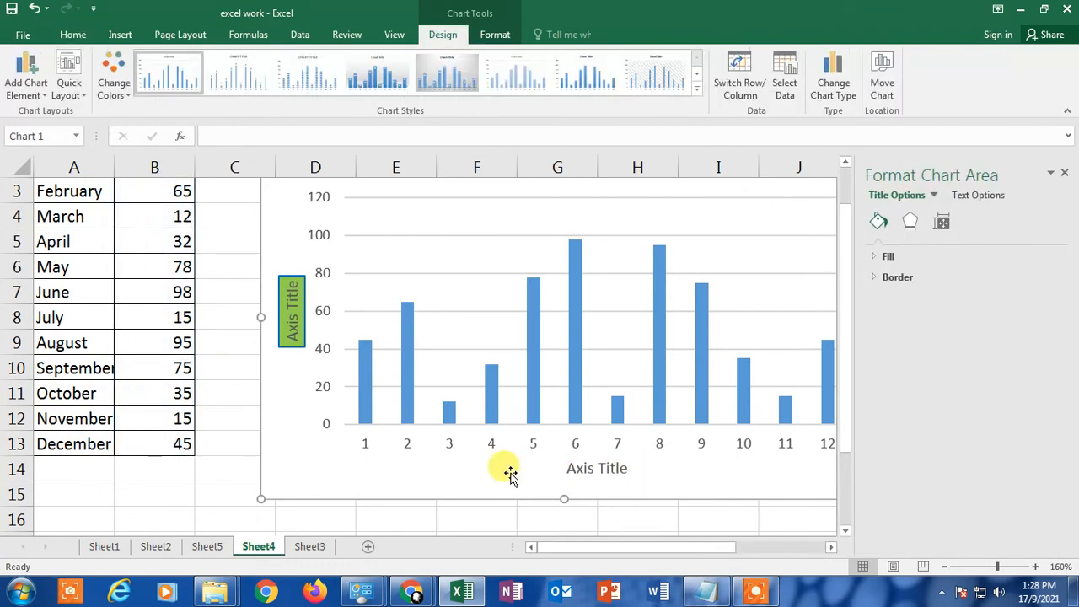
pyautogui.click(615, 466)
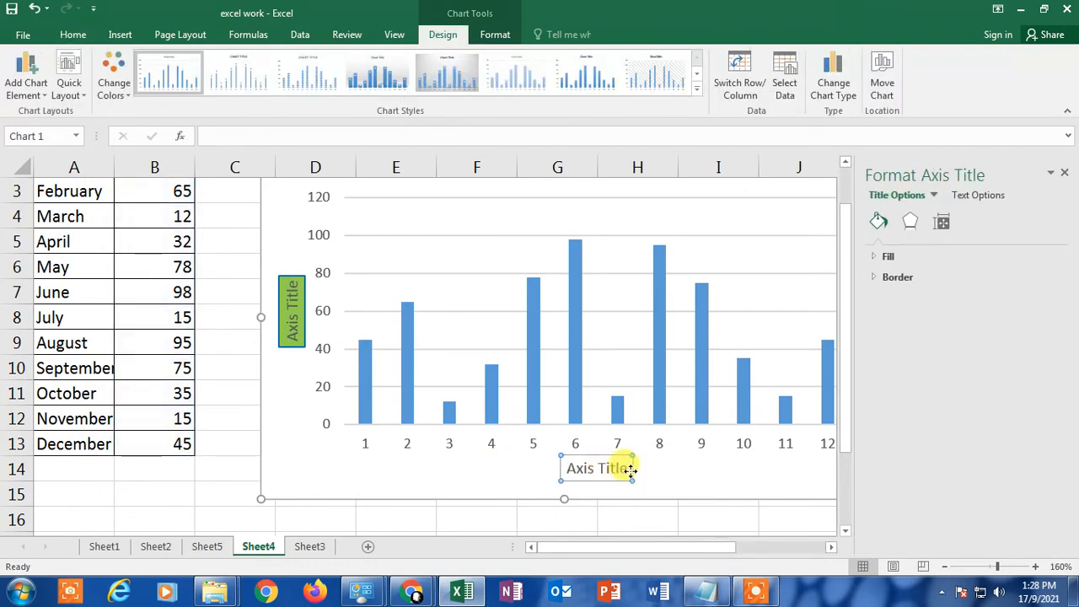
pyautogui.tripleClick(624, 470)
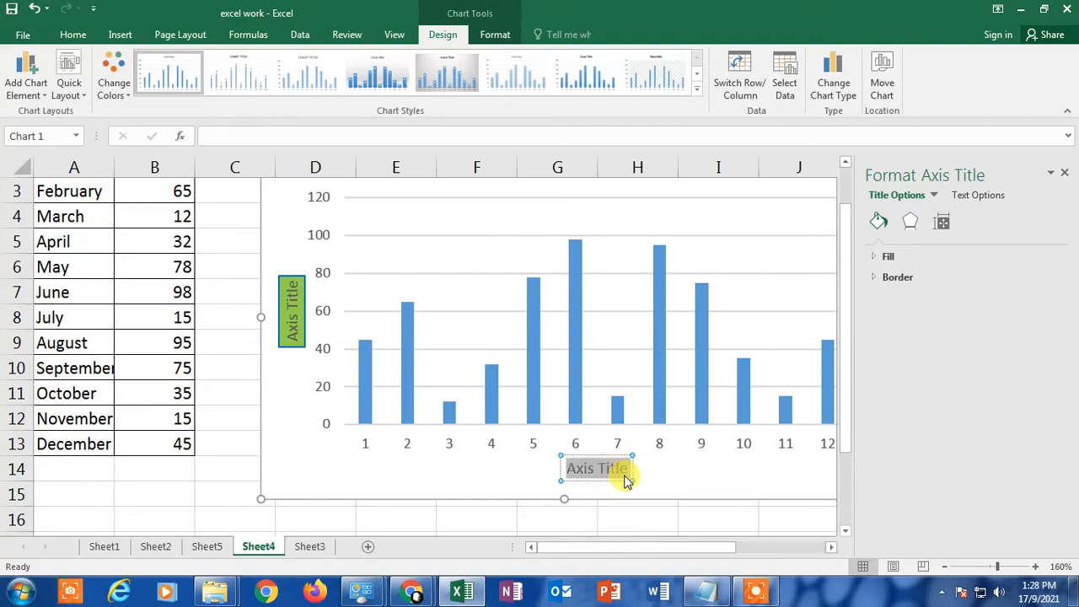
pyautogui.write('text na')
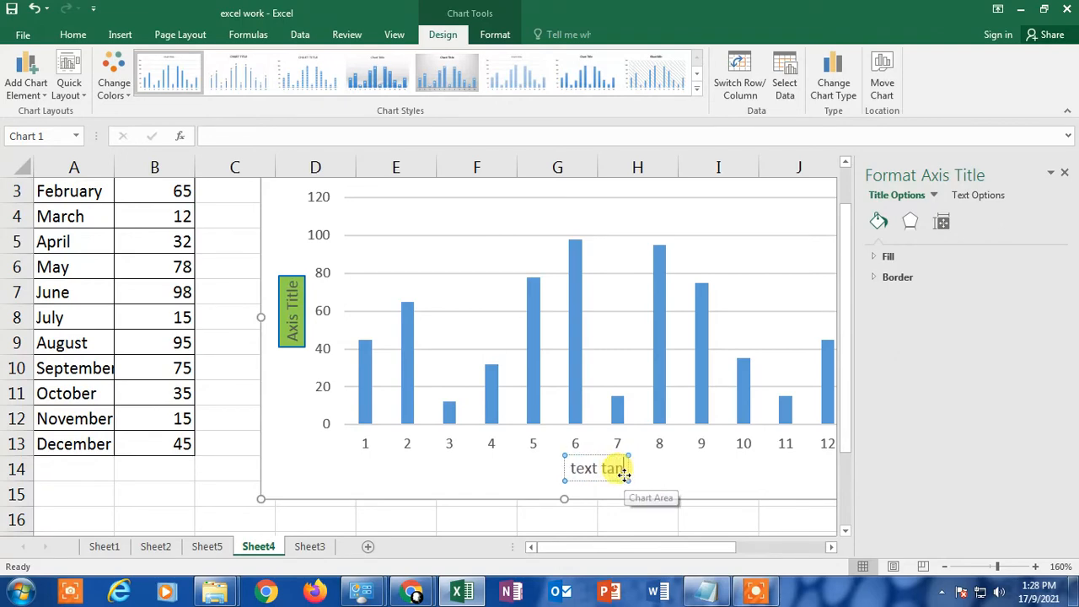
pyautogui.write('me')
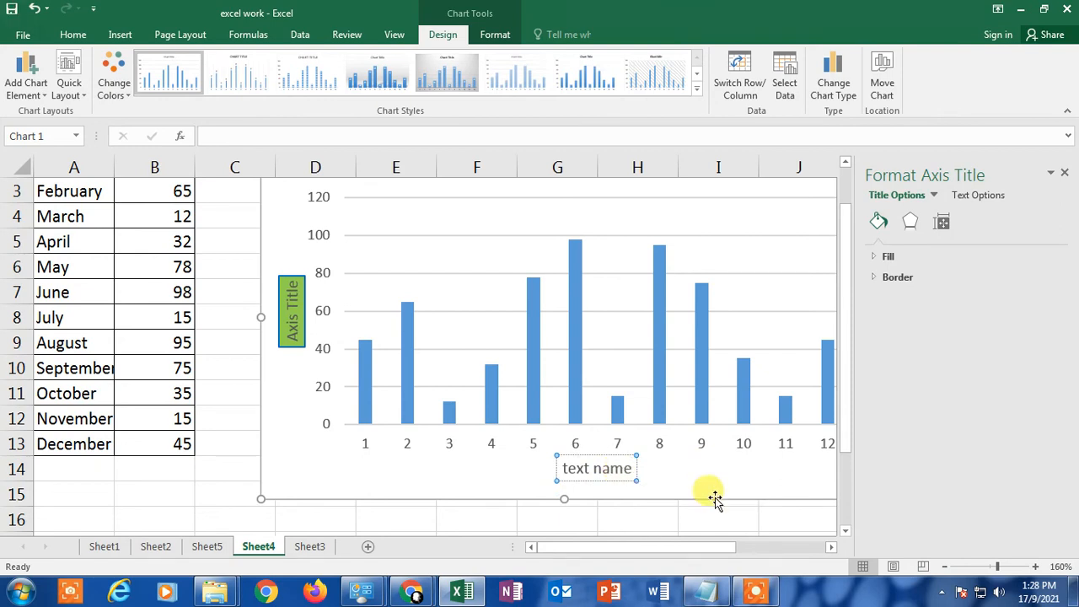
pyautogui.click(621, 497)
pyautogui.click(596, 469)
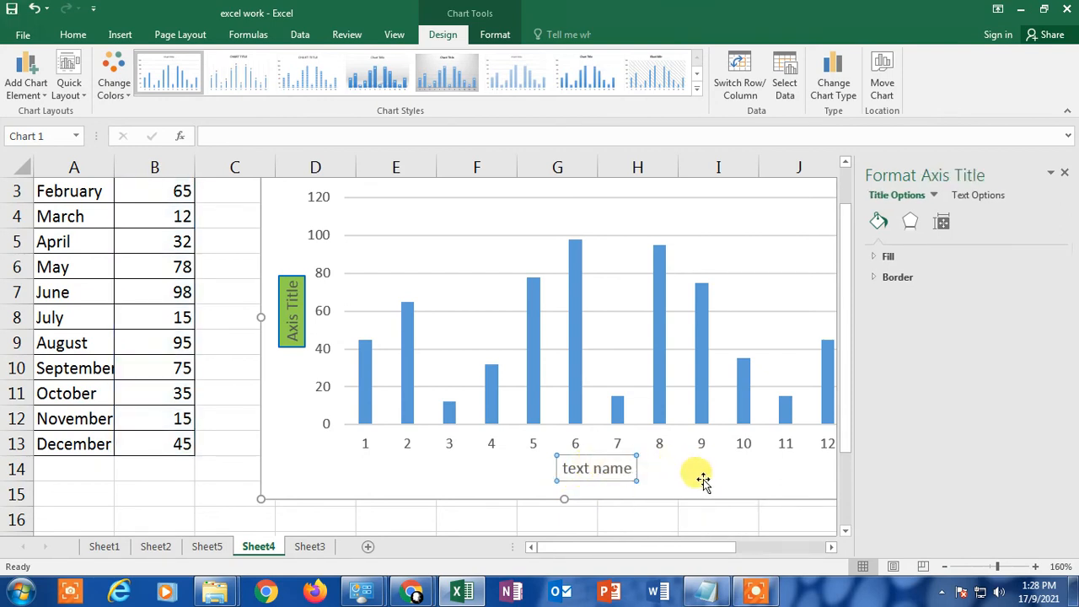
pyautogui.click(661, 496)
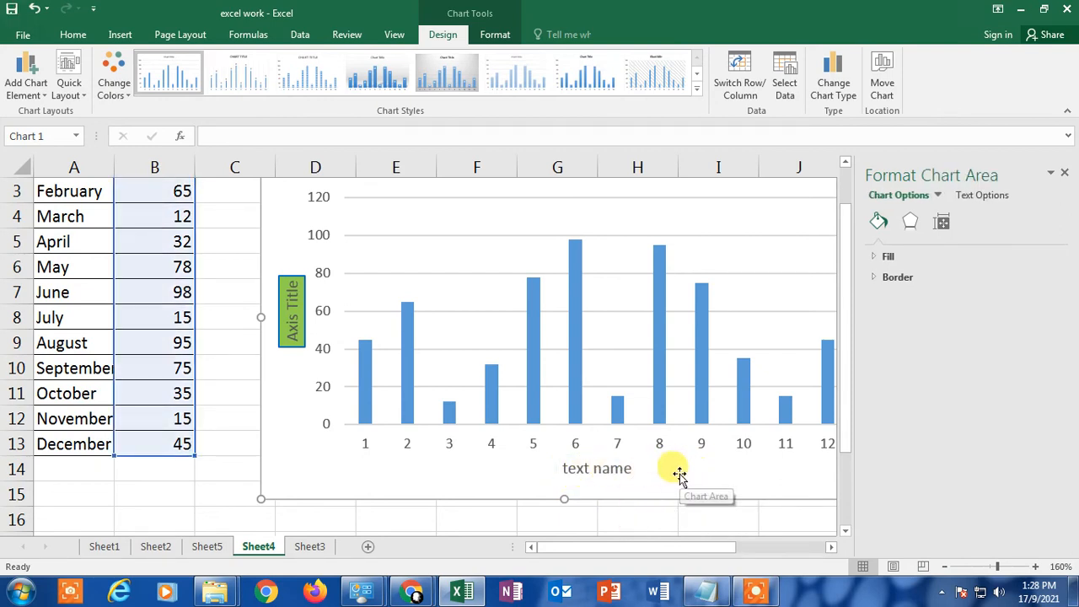
pyautogui.click(614, 470)
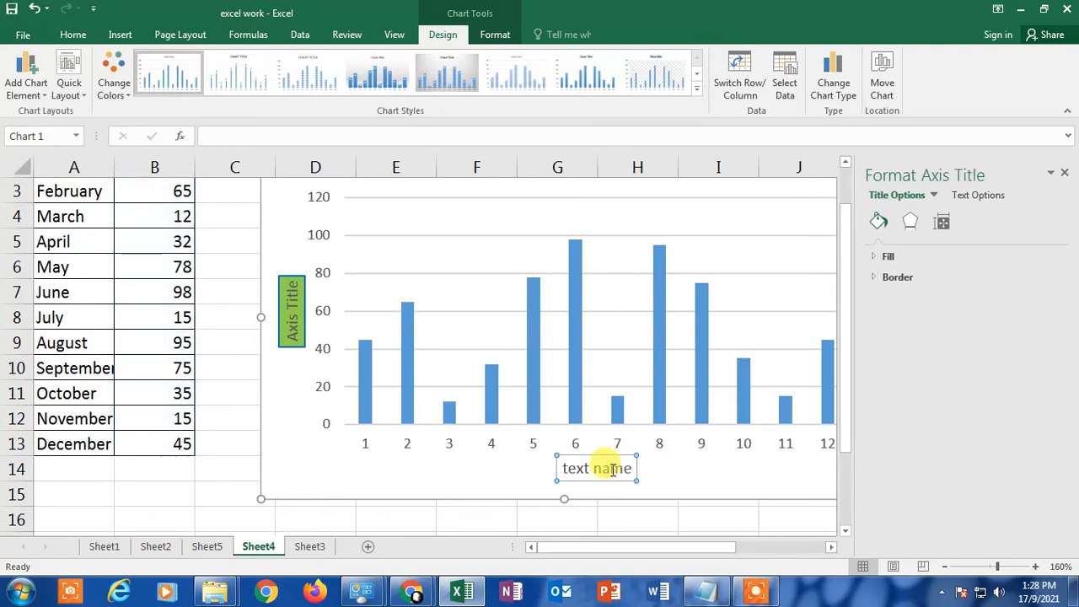
pyautogui.doubleClick(615, 469)
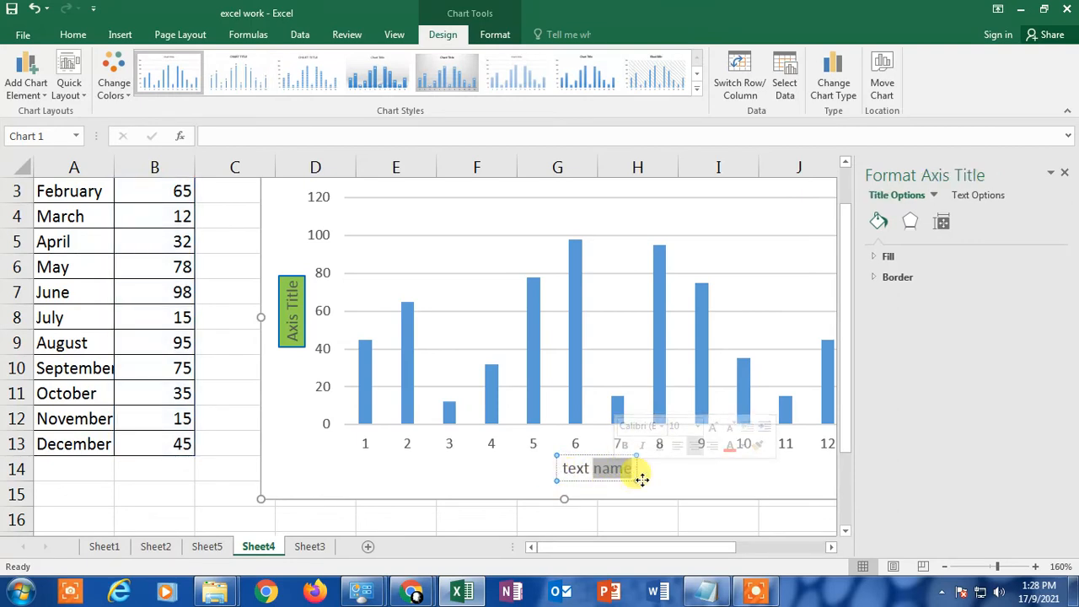
pyautogui.click(674, 480)
pyautogui.click(589, 475)
pyautogui.moveTo(660, 477); pyautogui.dragTo(656, 480)
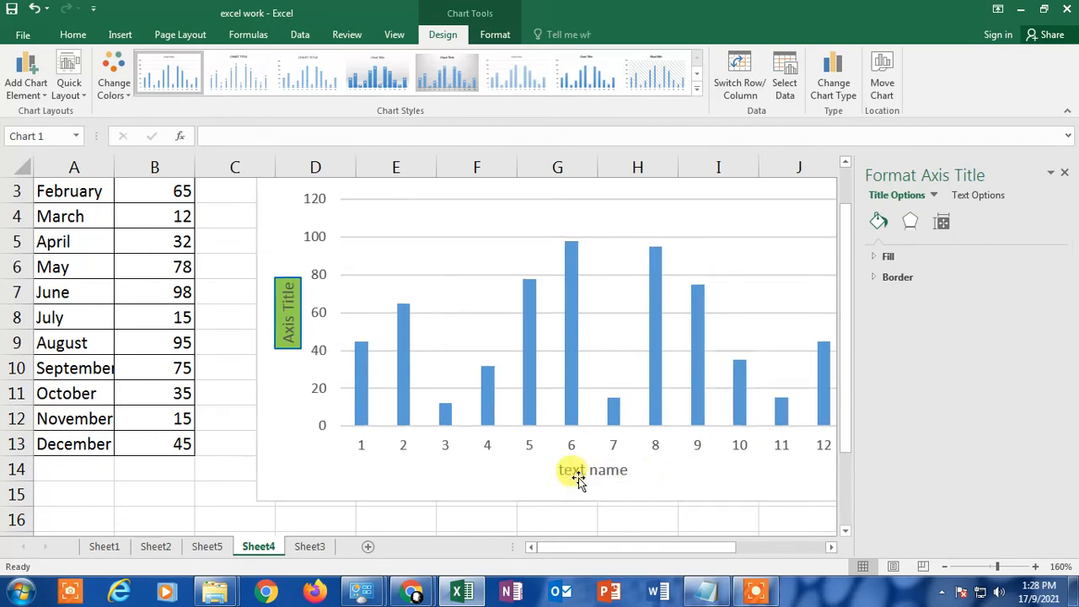
pyautogui.click(568, 468)
pyautogui.click(427, 512)
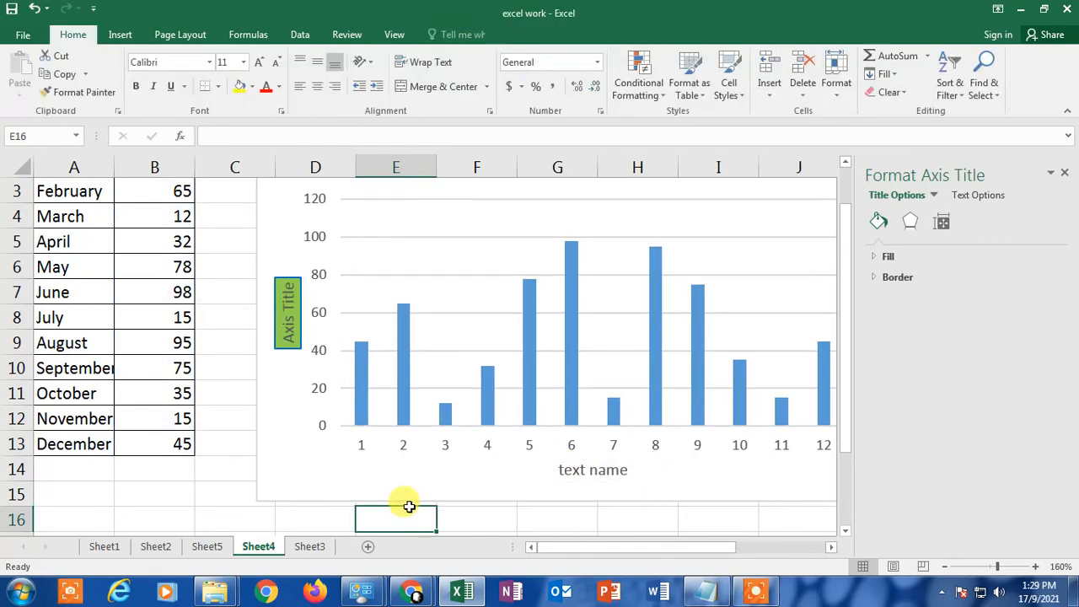
# Step: Make the horizontal axis title "text name" bold and color its text dark gold
pyautogui.click(284, 331)
pyautogui.moveTo(590, 470); pyautogui.dragTo(653, 500)
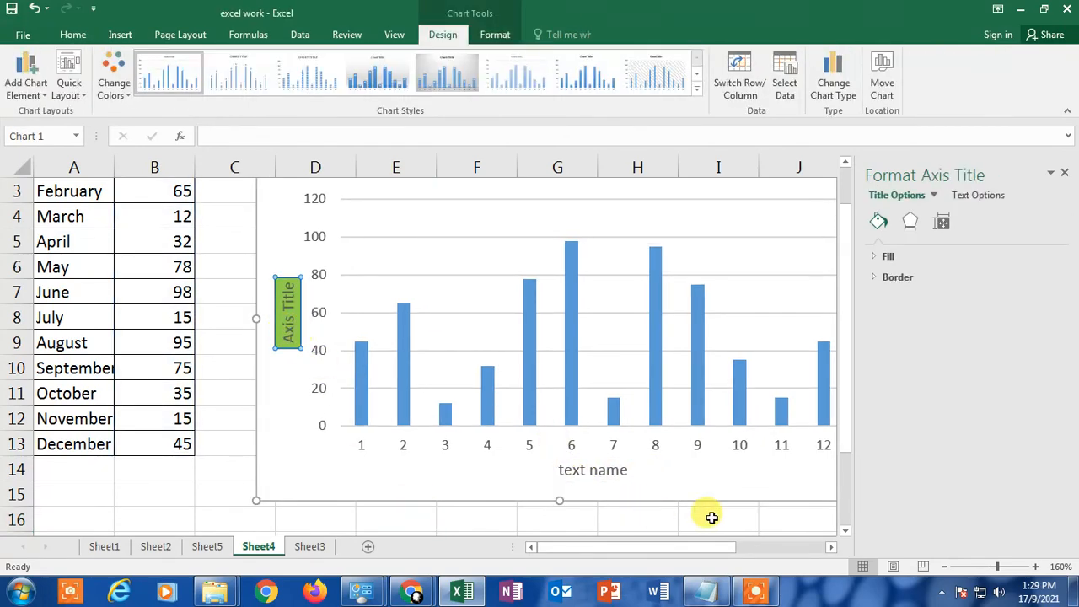
pyautogui.tripleClick(602, 473)
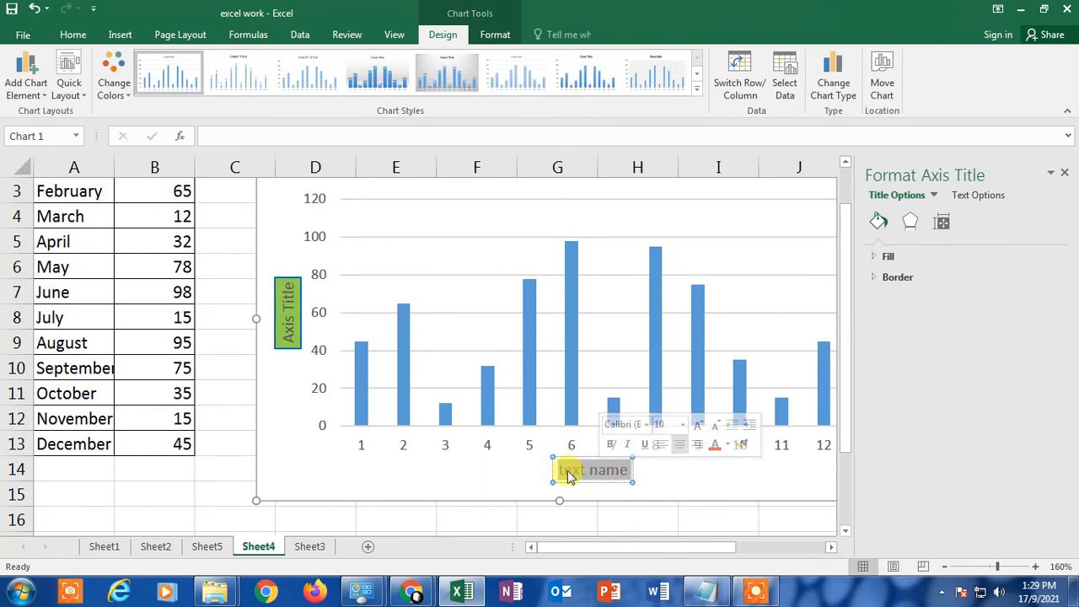
pyautogui.click(609, 445)
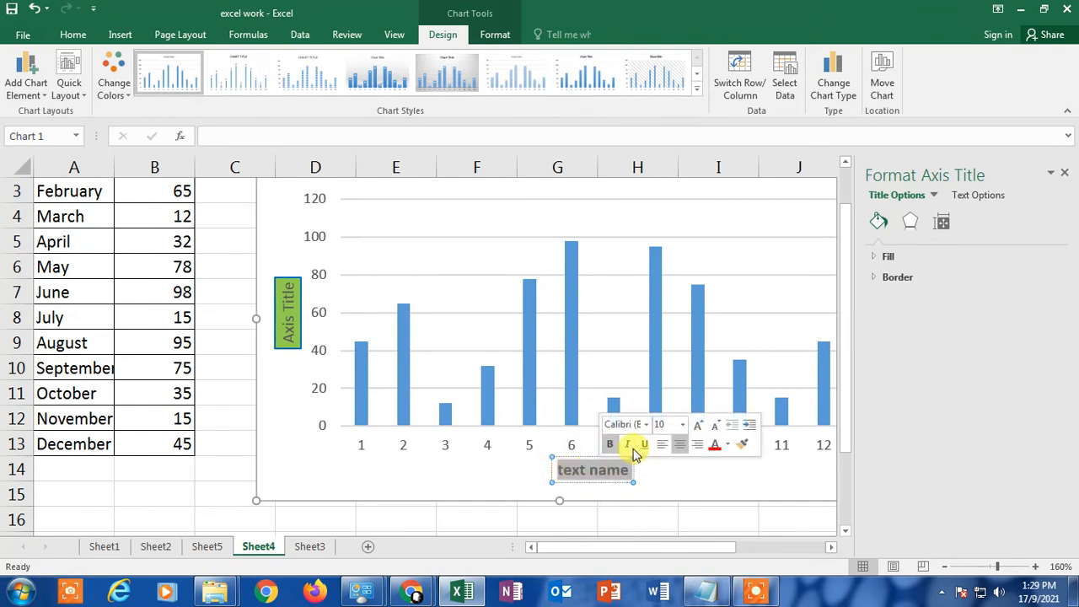
pyautogui.click(724, 445)
pyautogui.click(809, 368)
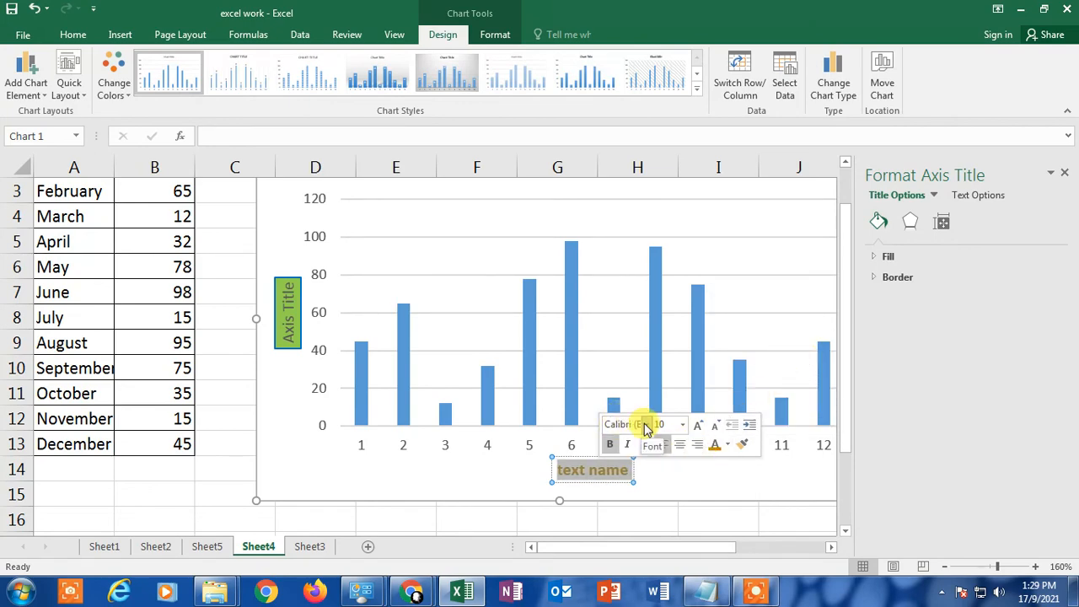
# Step: Set the horizontal axis title's font to Arial Black at size 16, close the formatting options and deselect the chart
pyautogui.click(642, 426)
pyautogui.click(632, 346)
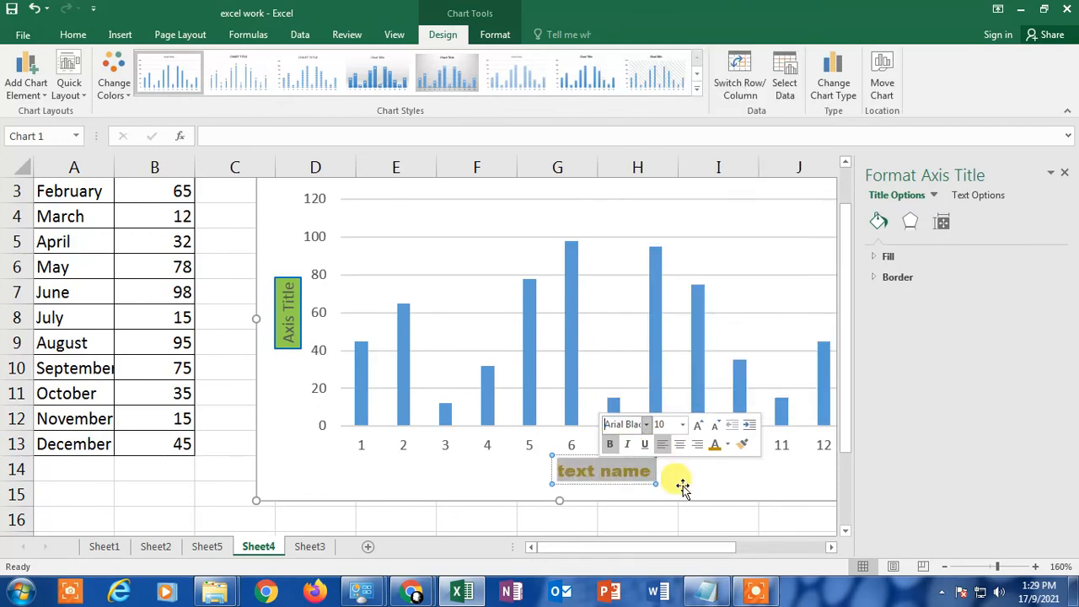
pyautogui.click(684, 426)
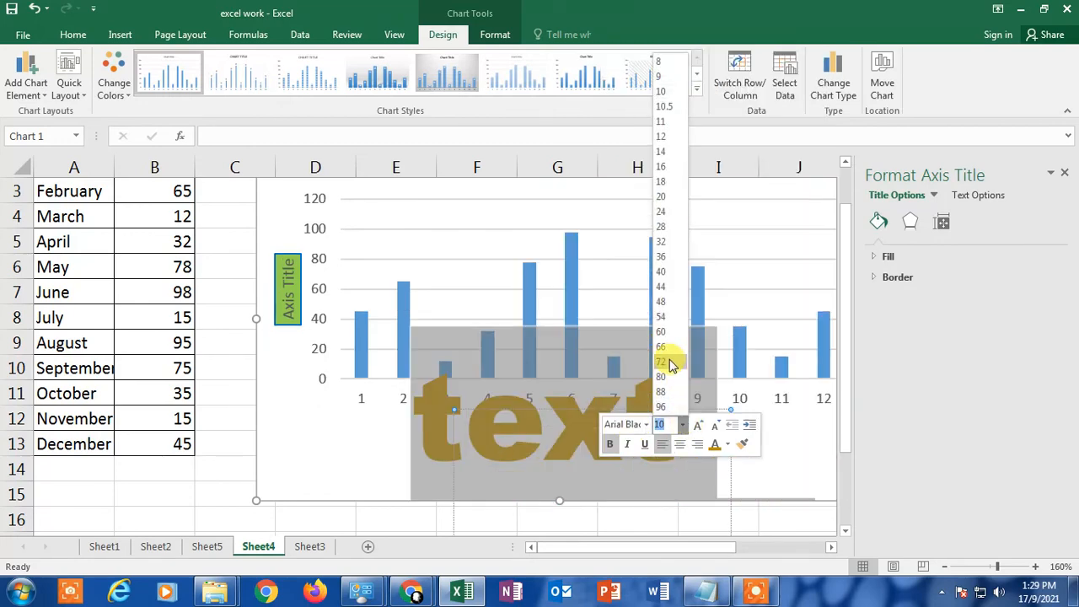
pyautogui.click(671, 173)
pyautogui.click(458, 494)
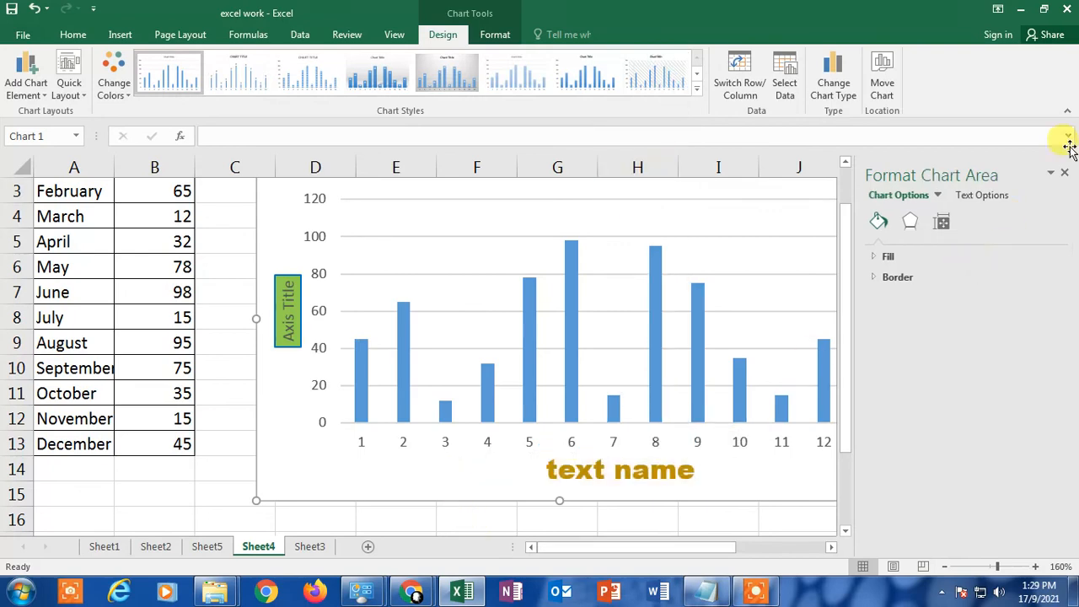
pyautogui.click(1065, 173)
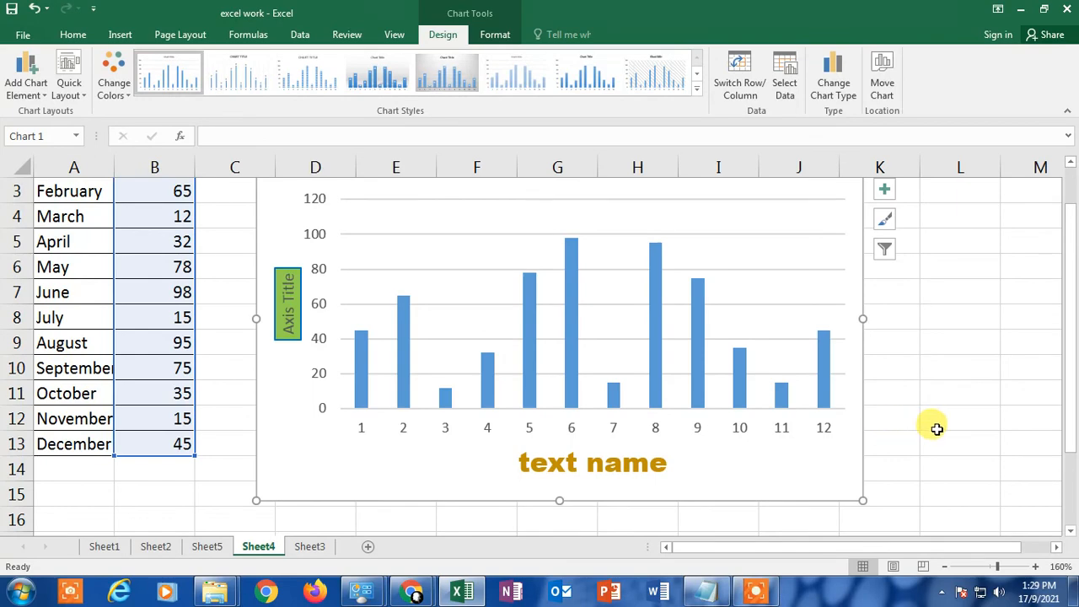
pyautogui.click(967, 427)
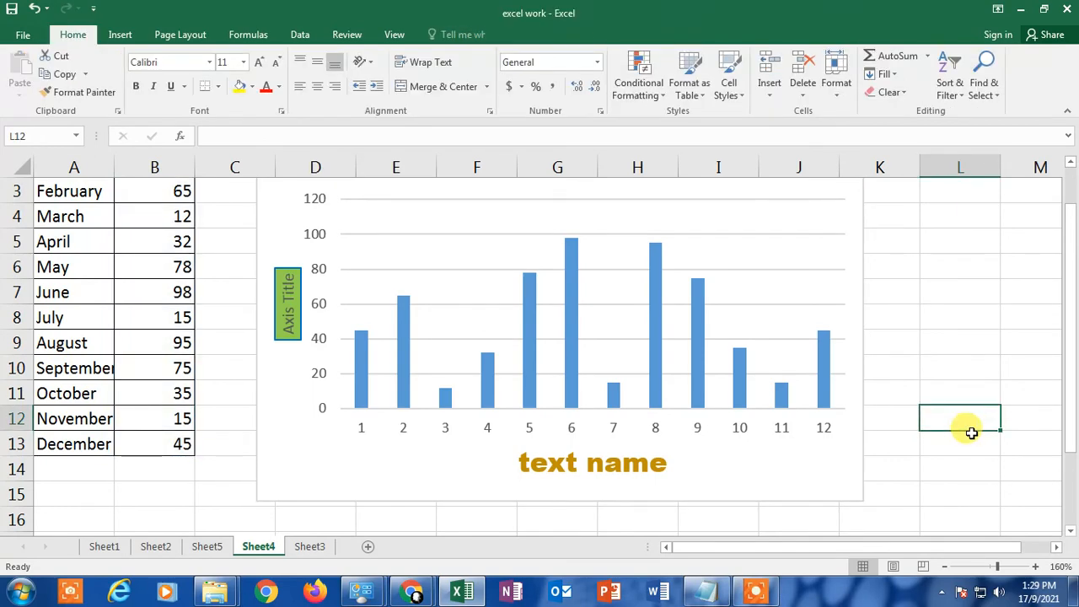